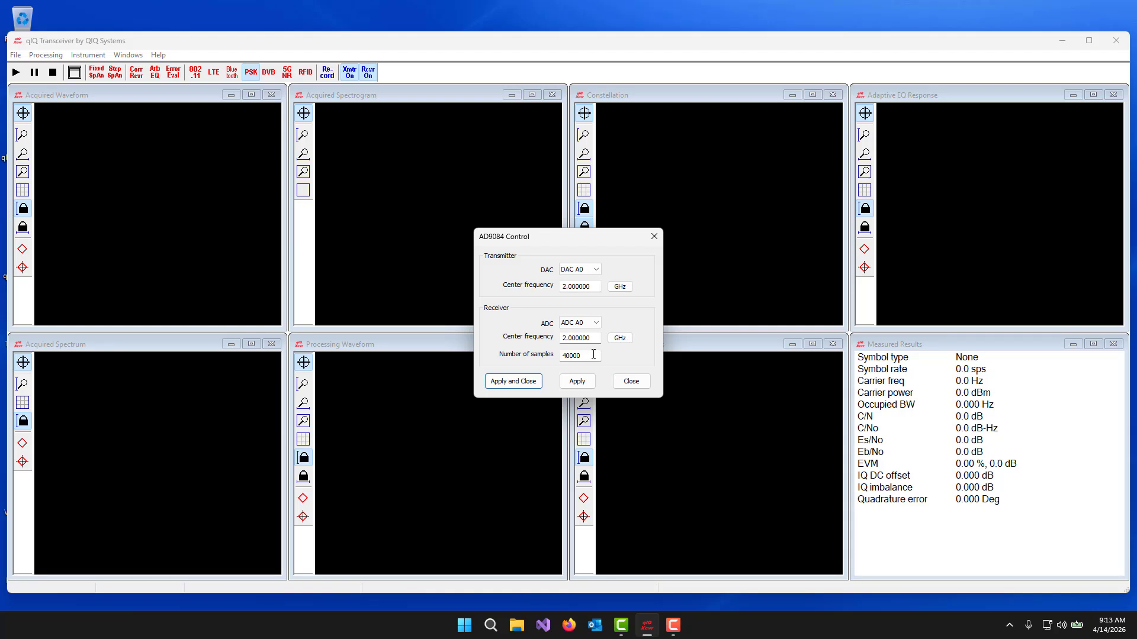
# - Apply the AD9084 settings at 2 GHz and load the 256QAM 500p00Msymps RRC0p30 2p50Gsps.iqbin transmitter file with its signal information
pyautogui.click(512, 382)
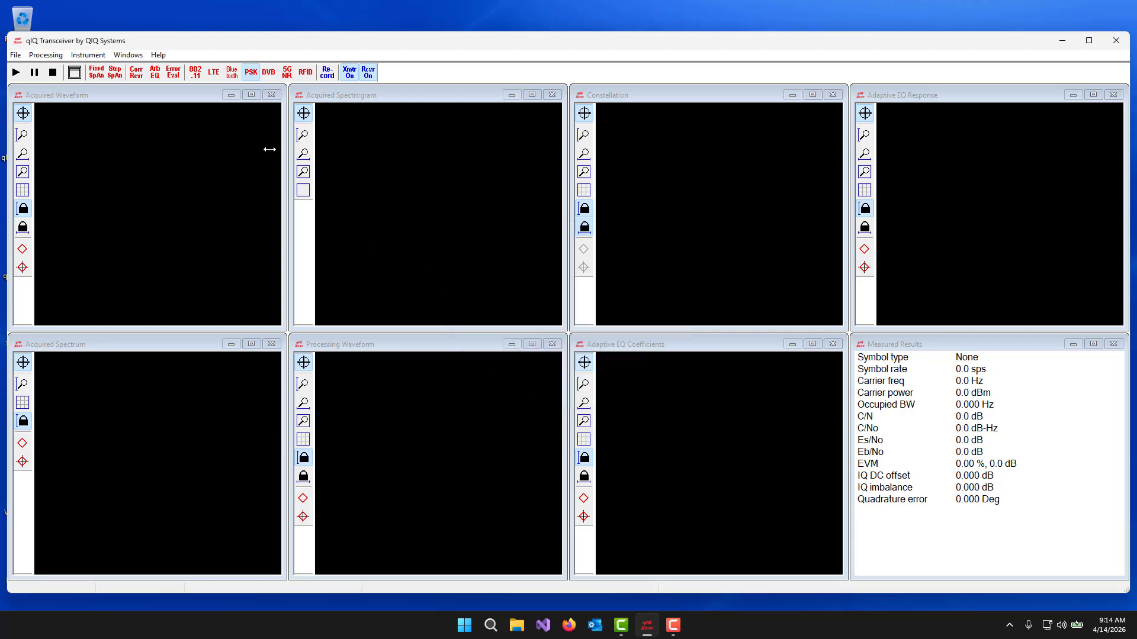
pyautogui.click(16, 55)
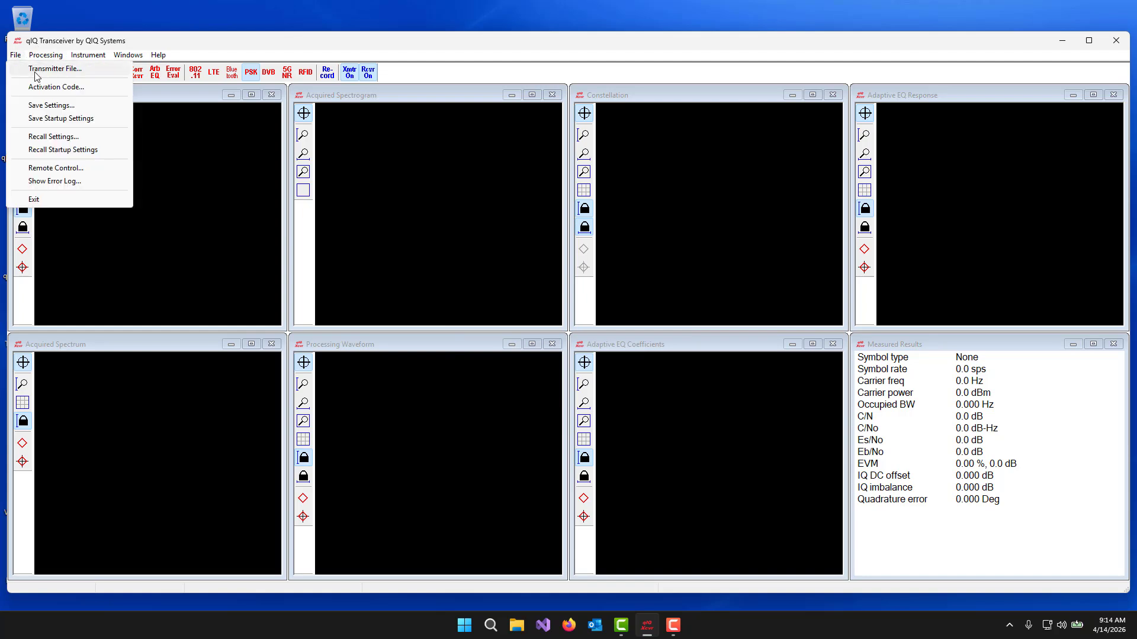
pyautogui.click(35, 72)
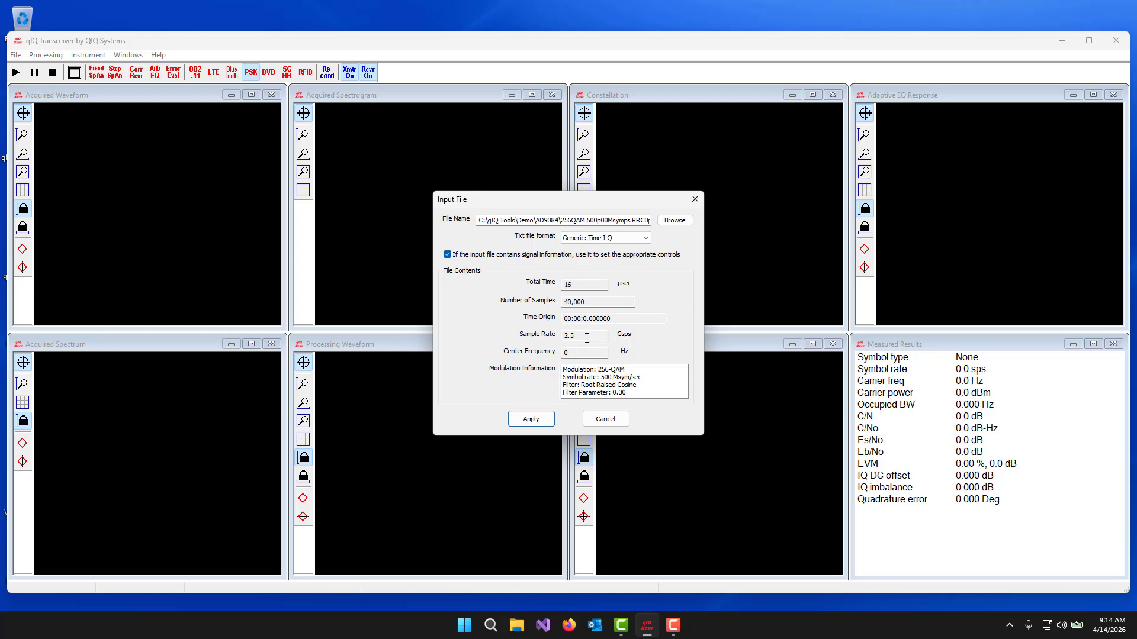
pyautogui.click(533, 420)
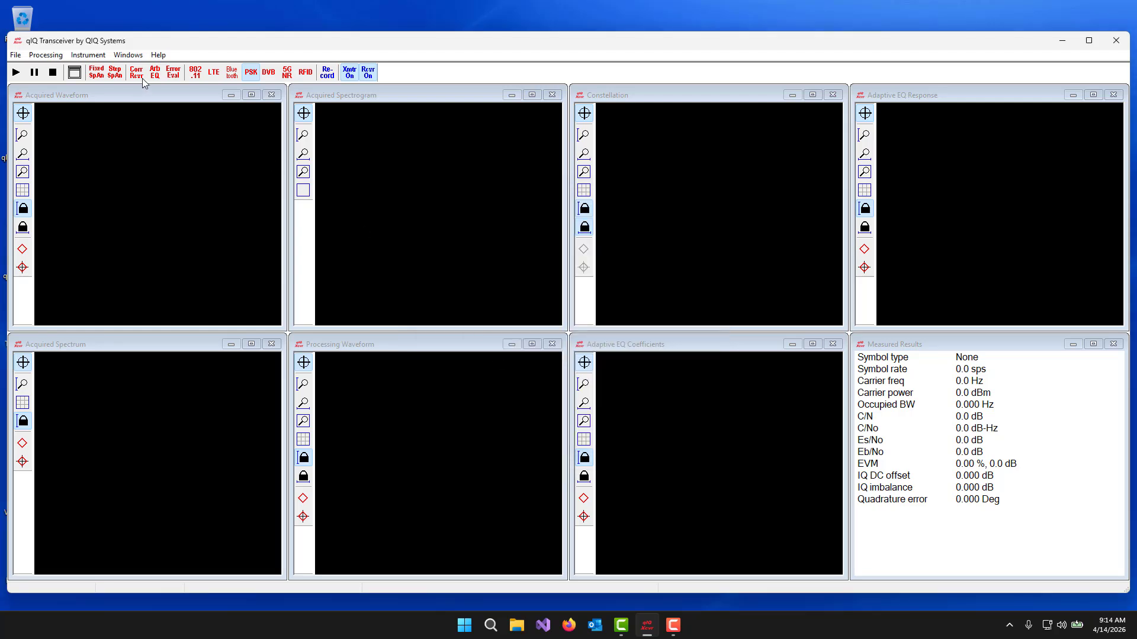
# - Review which plot and result windows are active, and start transmitting and receiving the 2 GHz signal
pyautogui.click(133, 58)
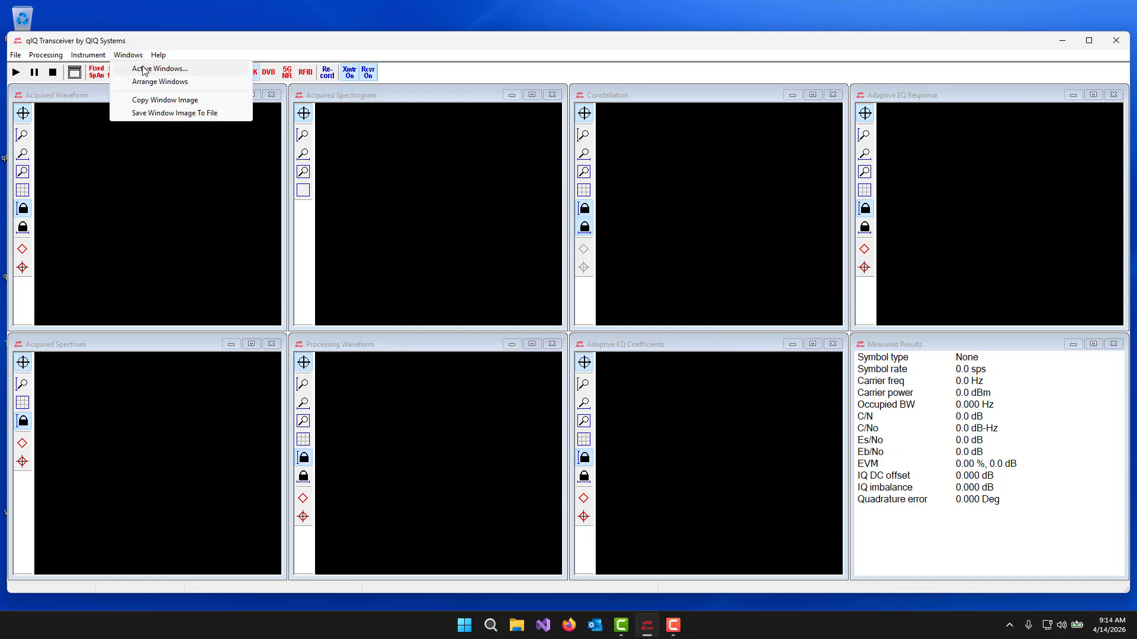
pyautogui.click(144, 69)
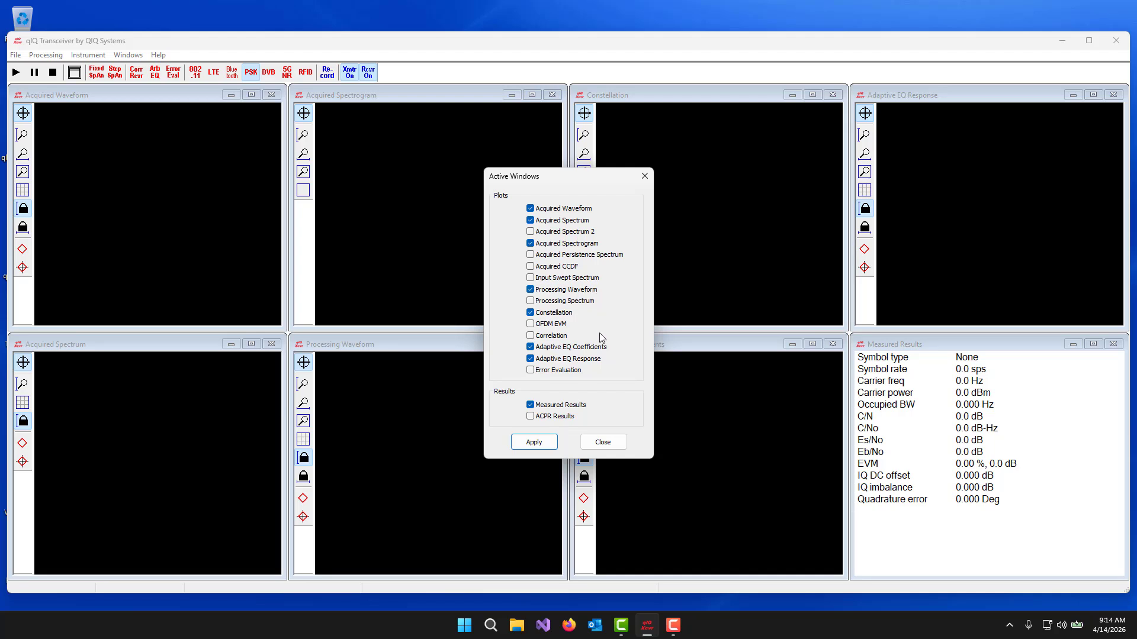
pyautogui.click(600, 448)
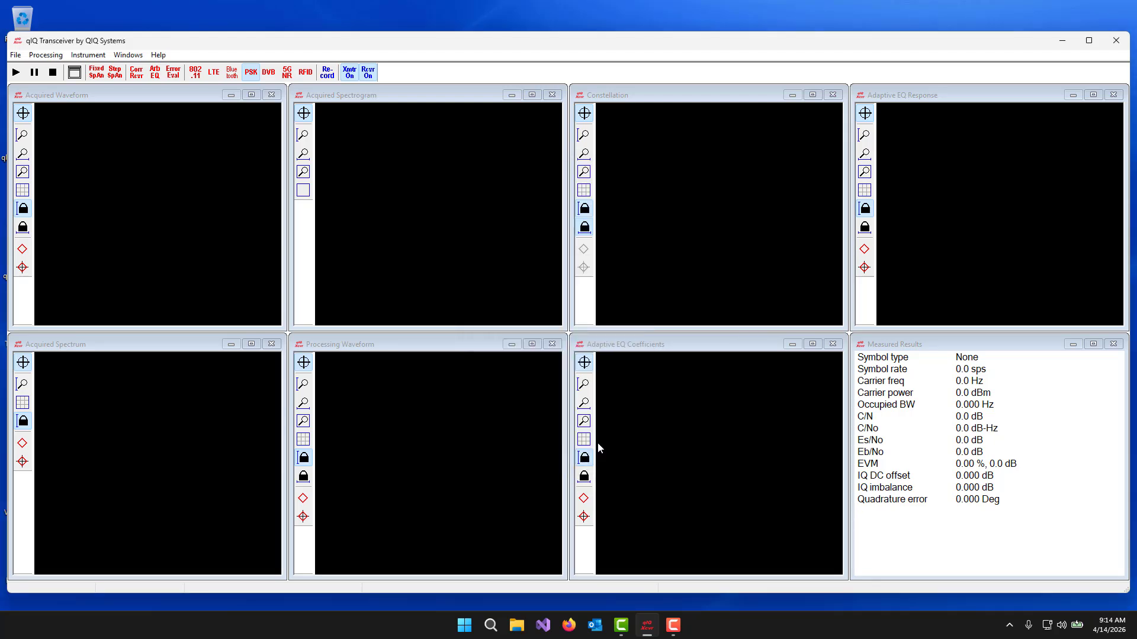
pyautogui.click(16, 73)
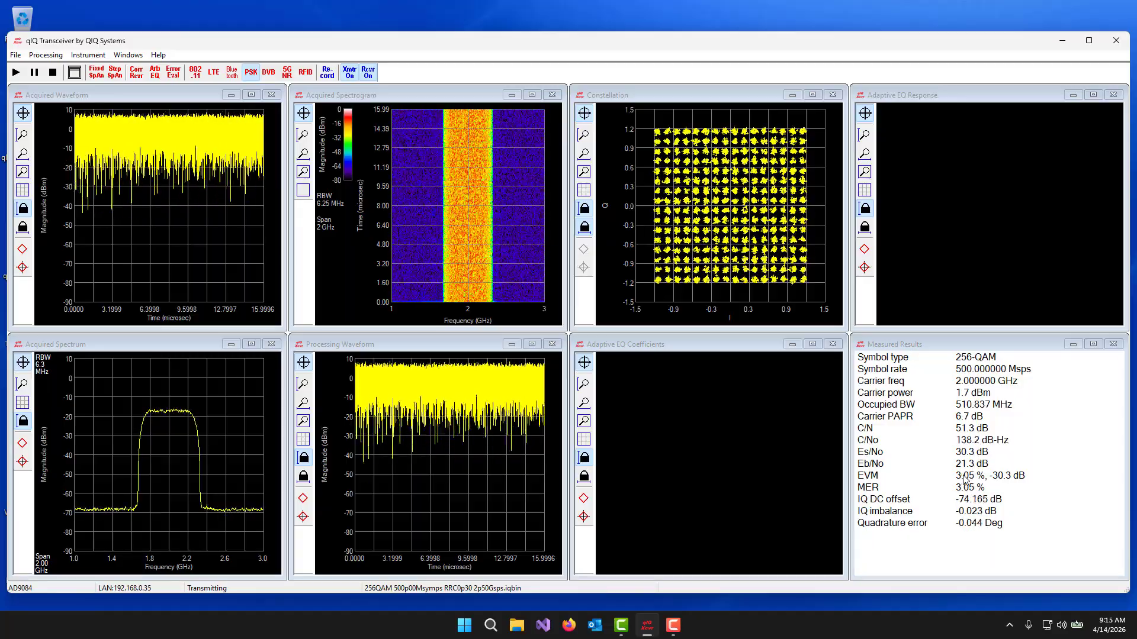
pyautogui.click(324, 20)
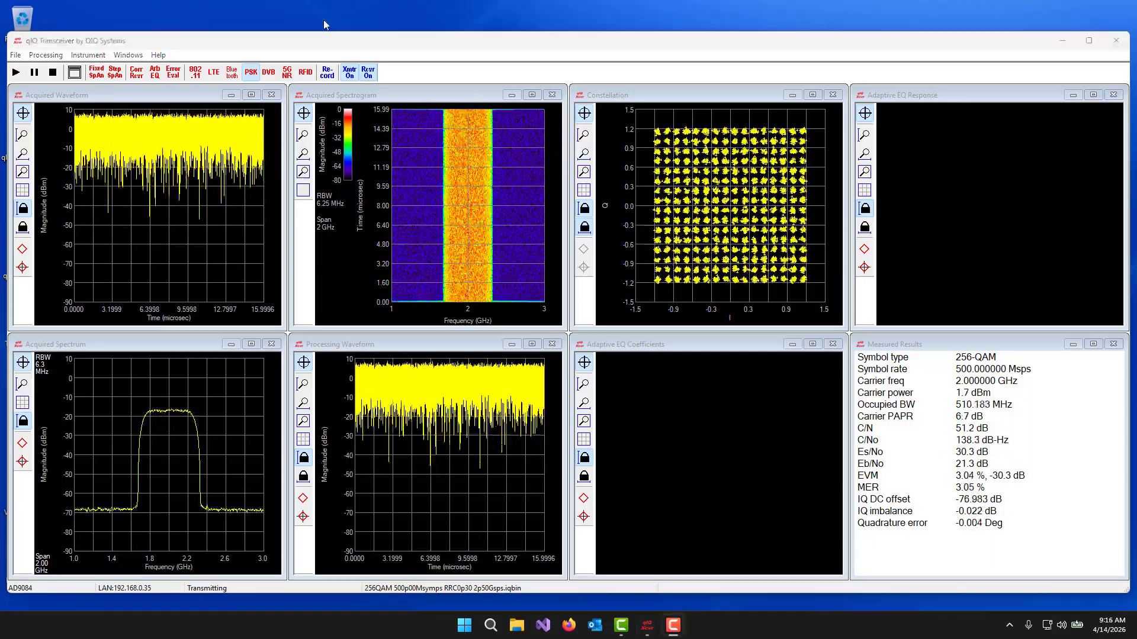
# - Enable adaptive equalization with 65 FIR taps in the PSK/QAM processing of the 2 GHz signal
pyautogui.click(50, 57)
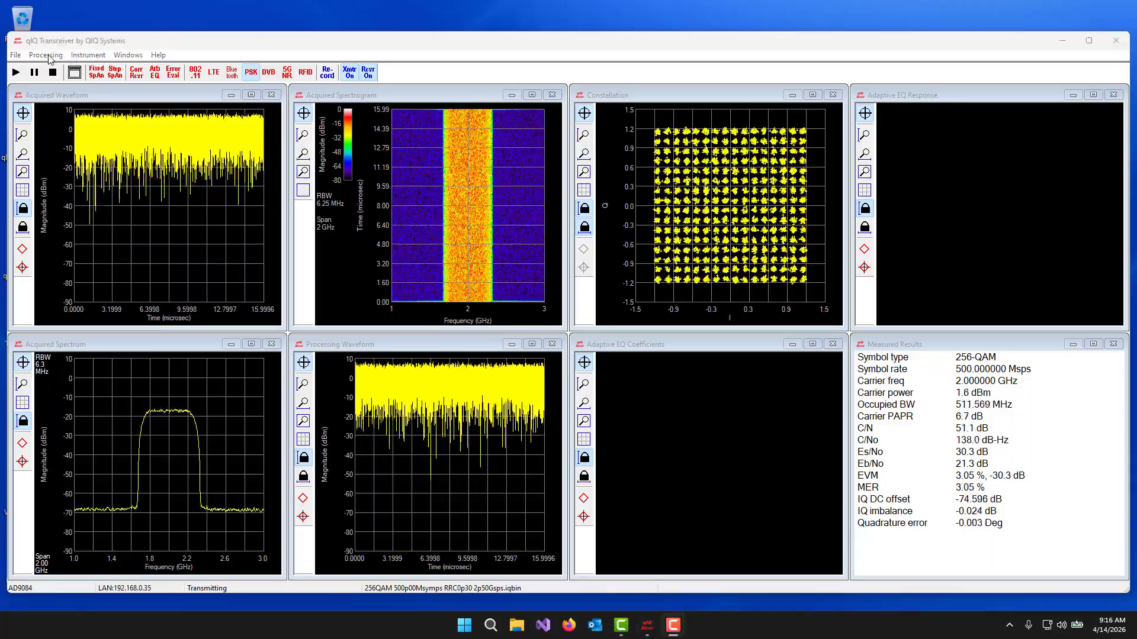
pyautogui.click(50, 57)
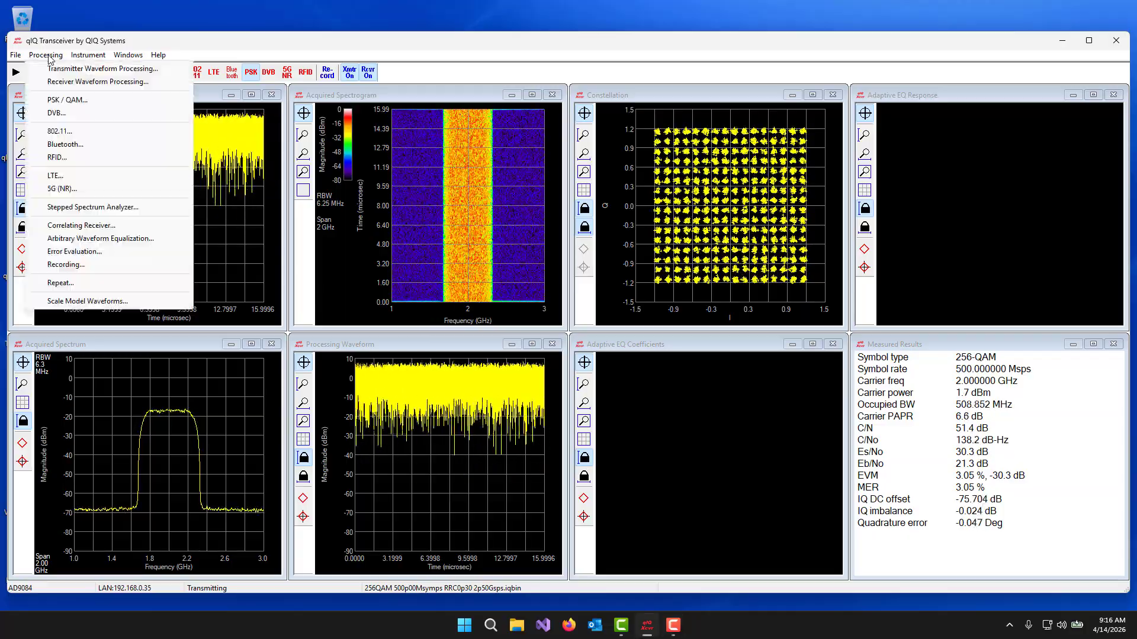
pyautogui.click(67, 100)
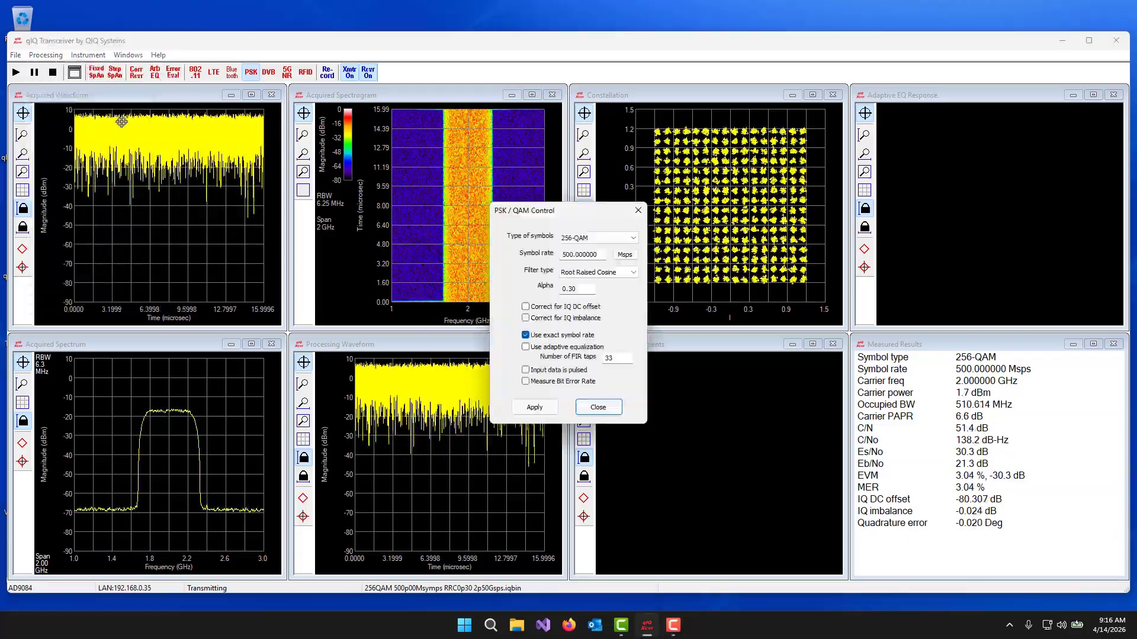
pyautogui.click(566, 348)
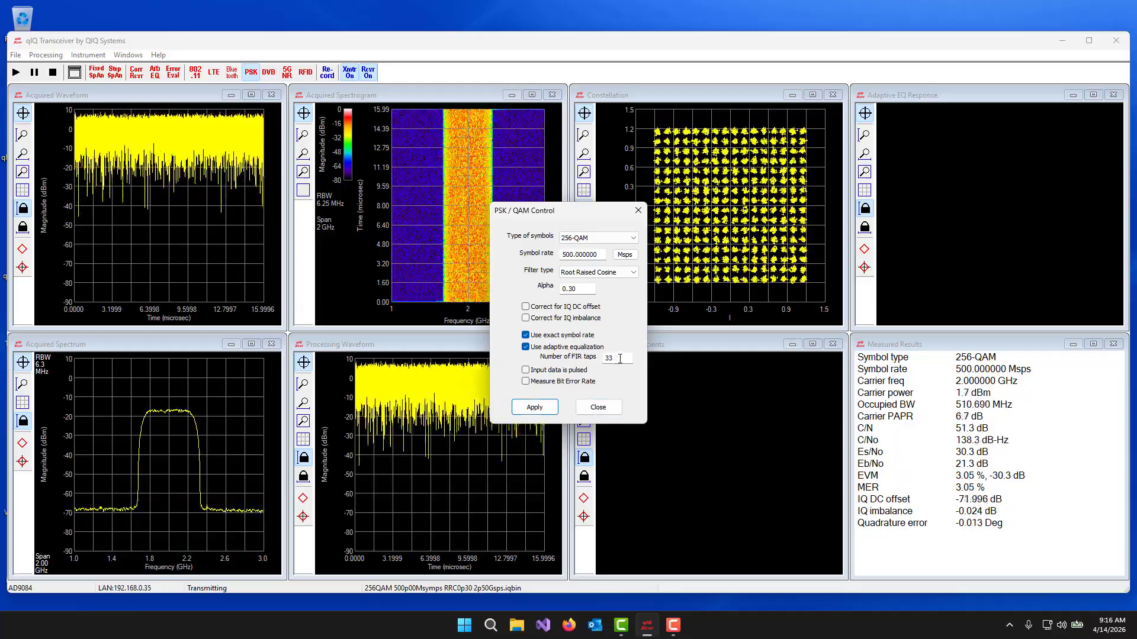
pyautogui.moveTo(620, 360); pyautogui.dragTo(592, 360)
pyautogui.write('65')
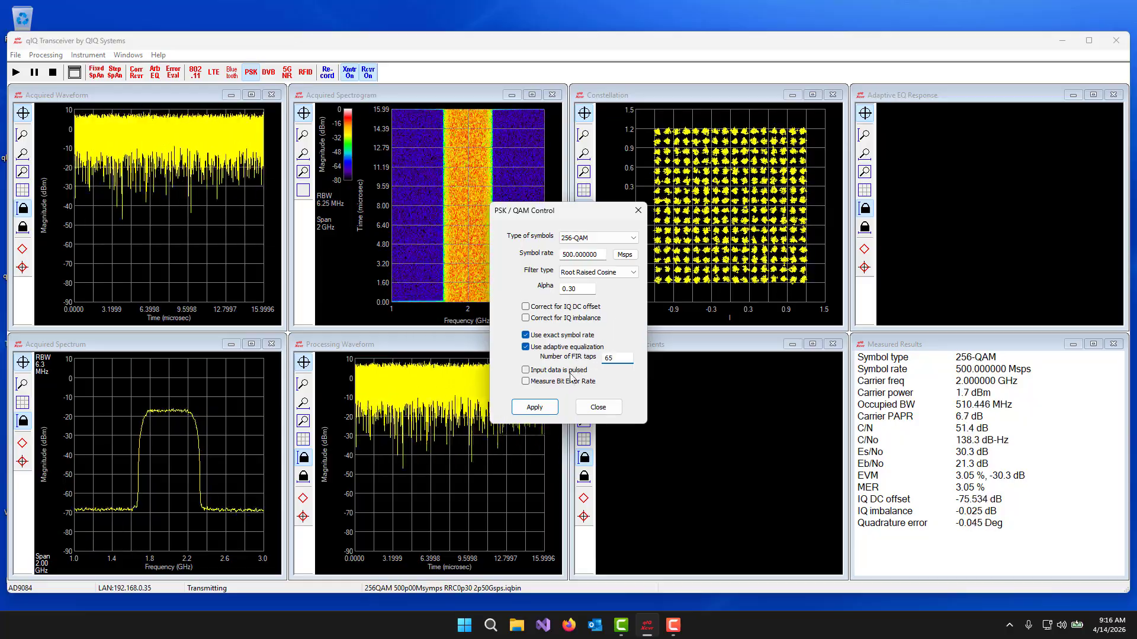
pyautogui.click(535, 407)
pyautogui.click(598, 407)
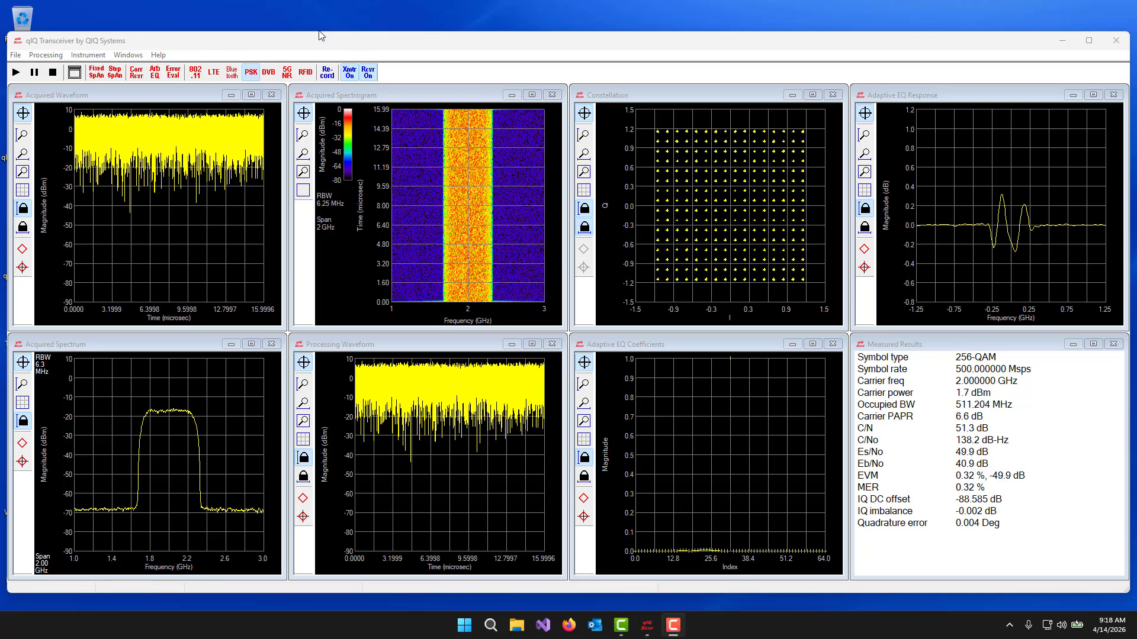
# - Turn off adaptive equalization in the PSK/QAM processing settings
pyautogui.click(53, 57)
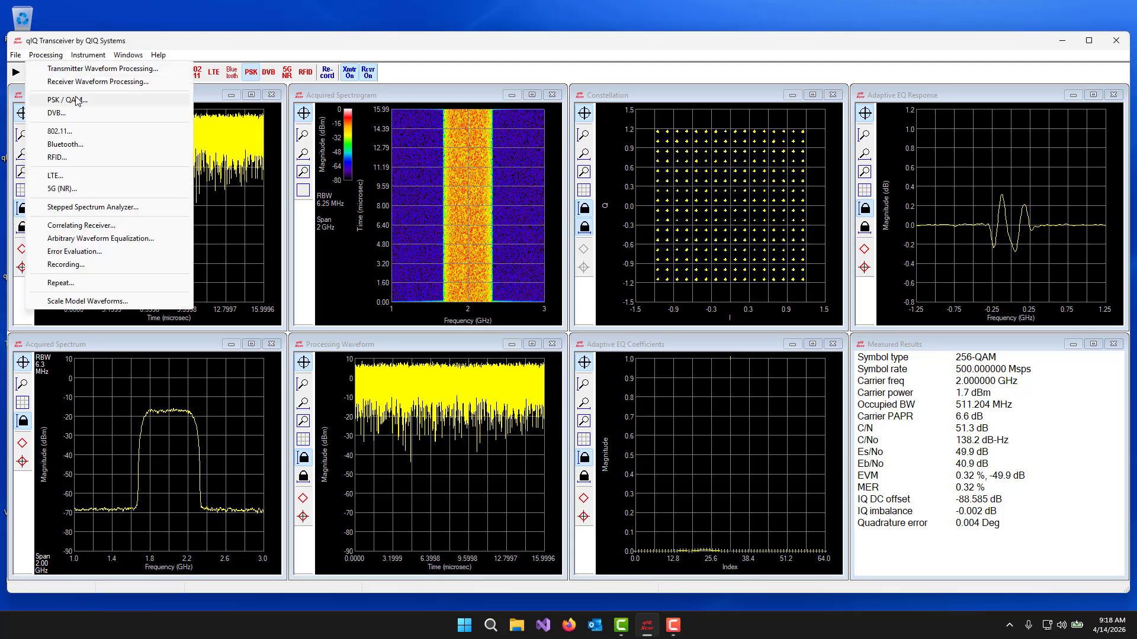
pyautogui.click(74, 99)
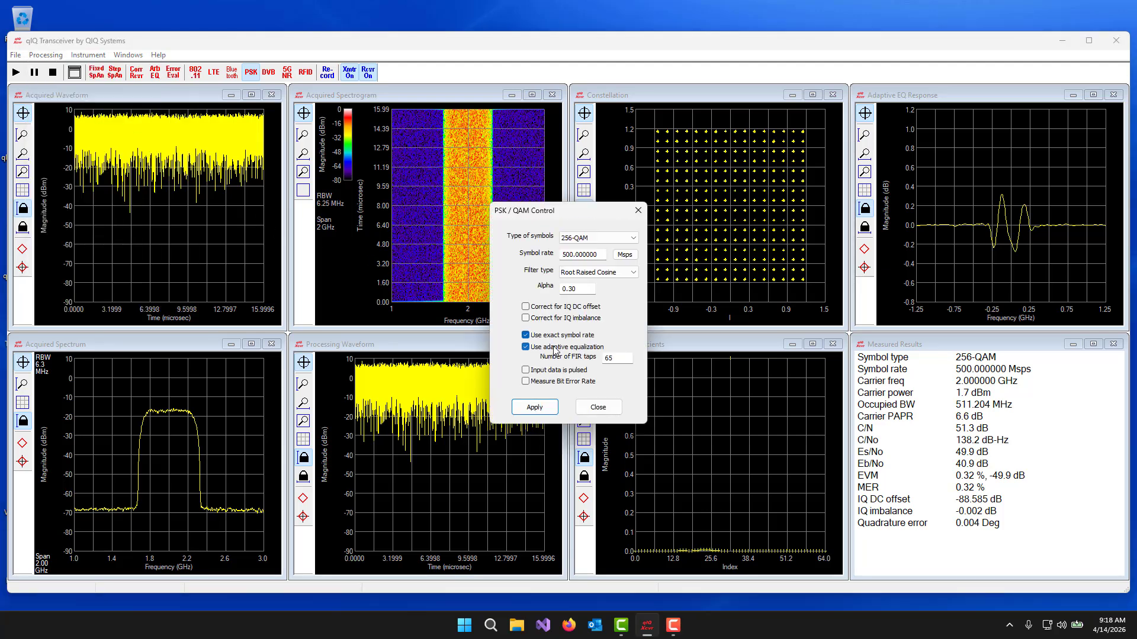
pyautogui.click(555, 348)
pyautogui.click(534, 408)
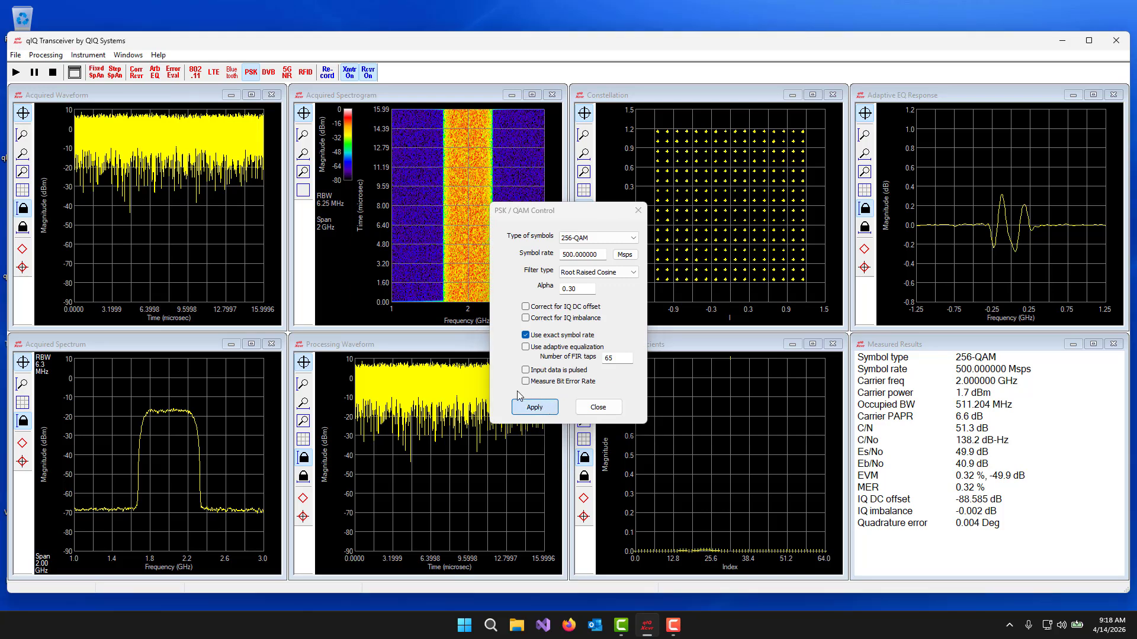
# - Set both the AD9084 transmitter and receiver center frequencies to 8 GHz and run the measurement
pyautogui.click(94, 56)
pyautogui.click(117, 210)
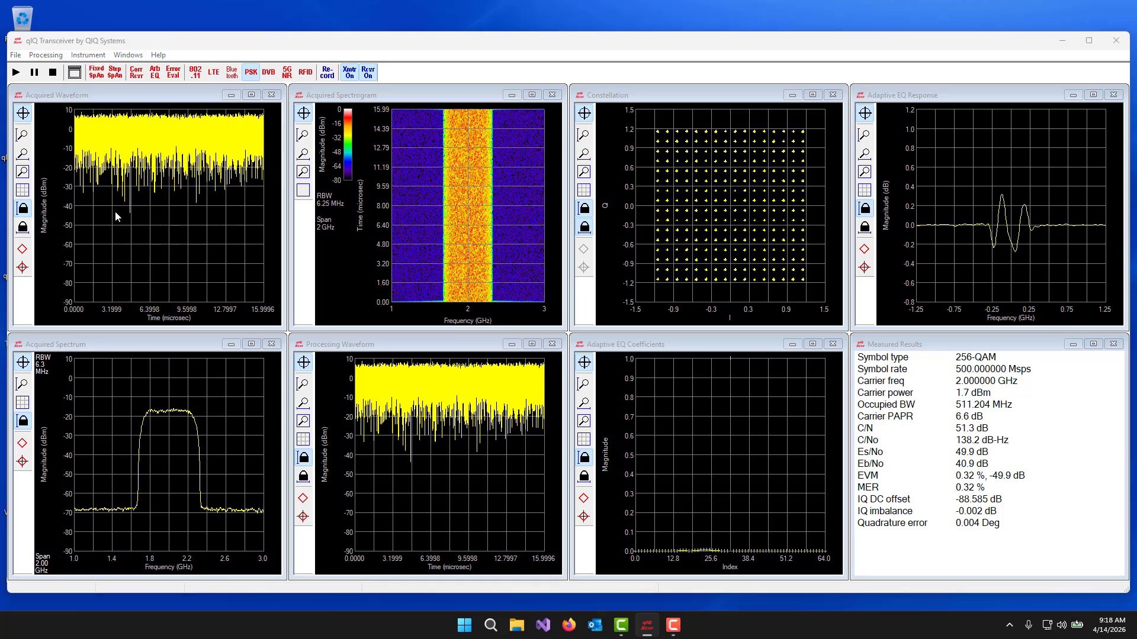
pyautogui.moveTo(600, 287); pyautogui.dragTo(526, 289)
pyautogui.write('8')
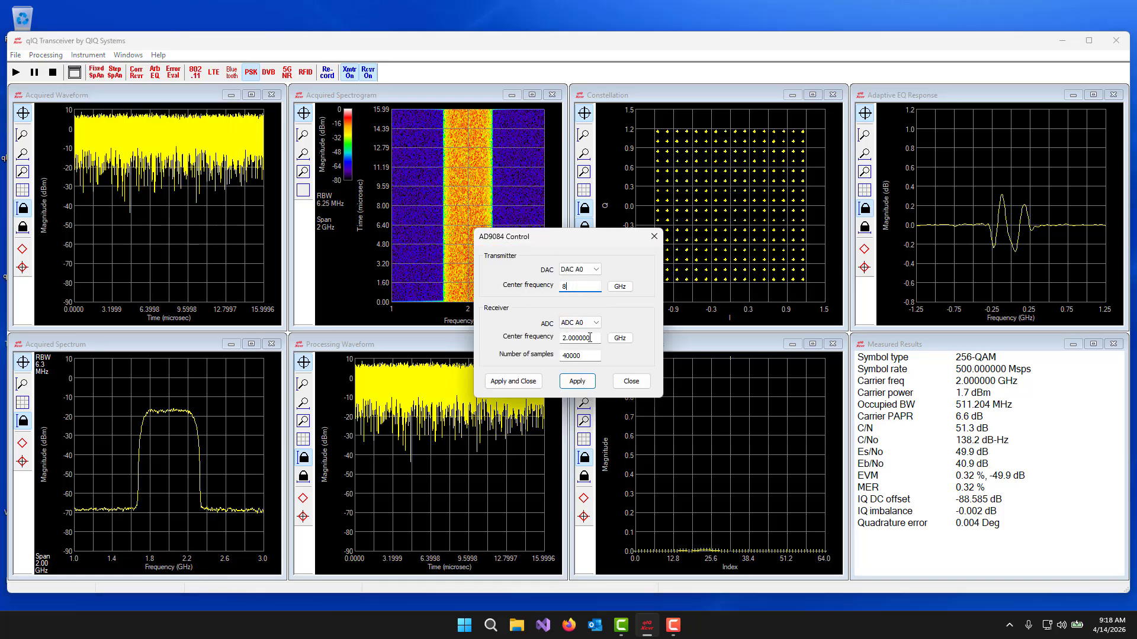
pyautogui.moveTo(595, 338); pyautogui.dragTo(552, 342)
pyautogui.write('8')
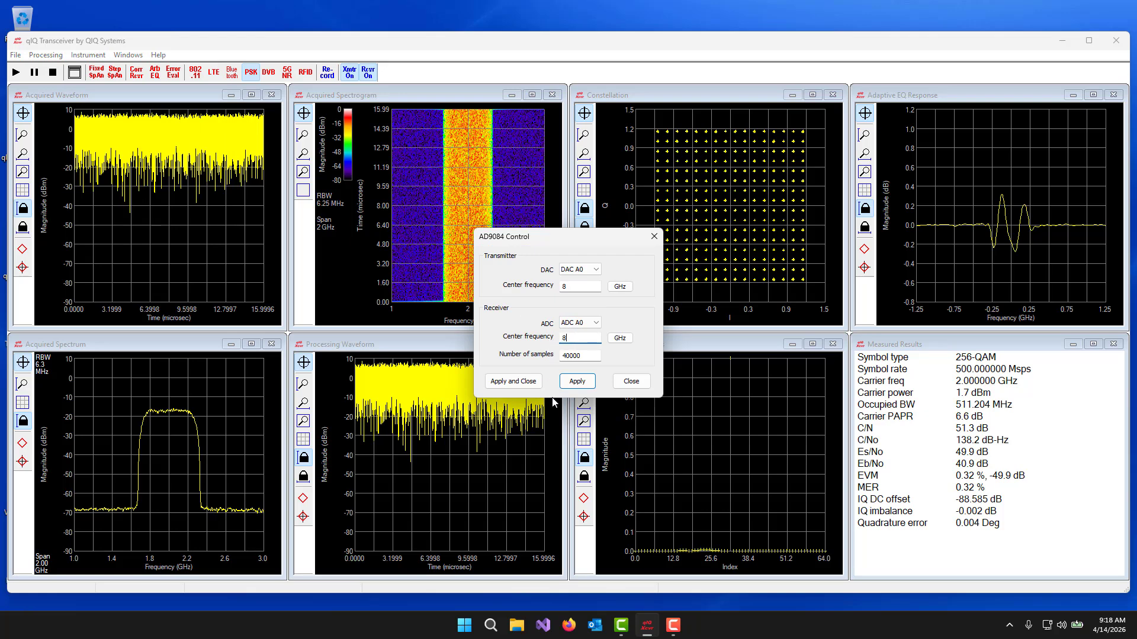
pyautogui.click(523, 384)
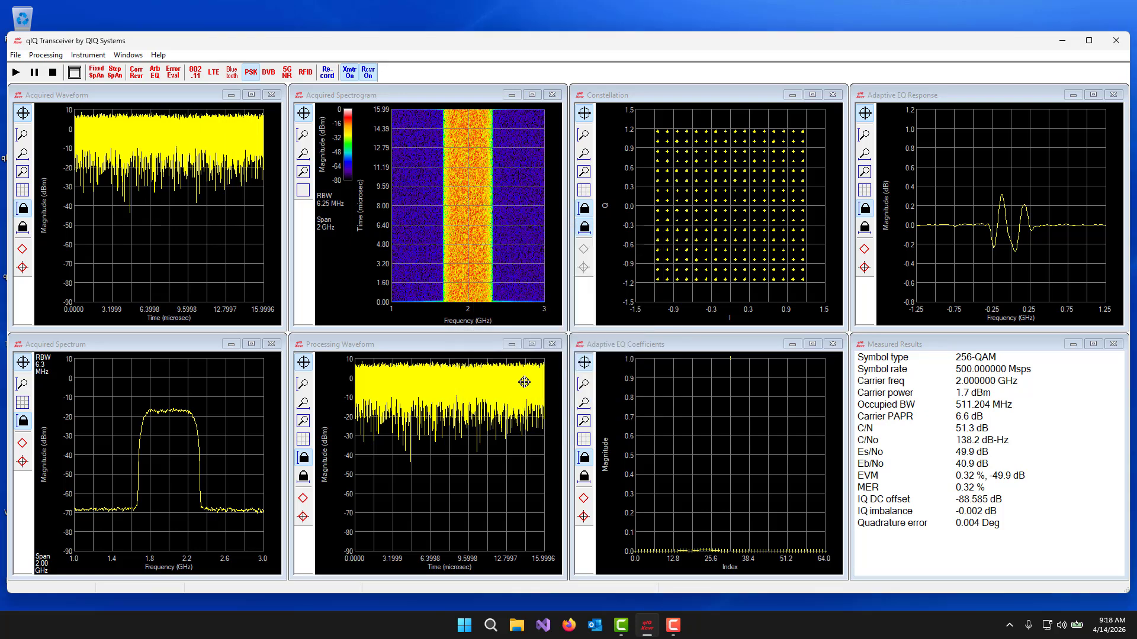
pyautogui.click(18, 75)
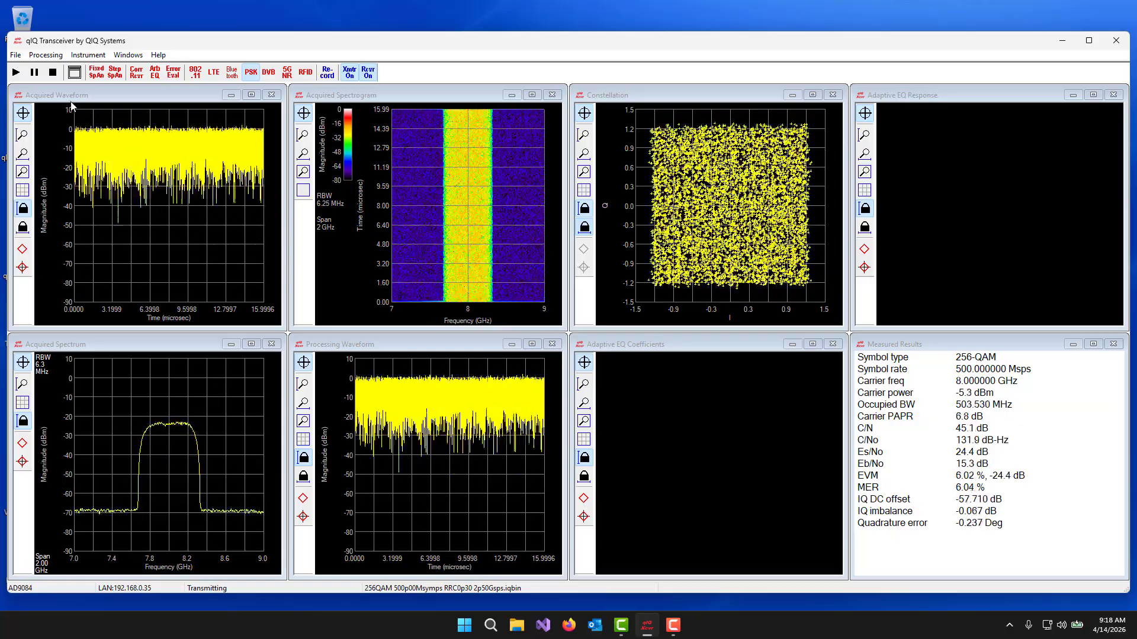
pyautogui.click(52, 72)
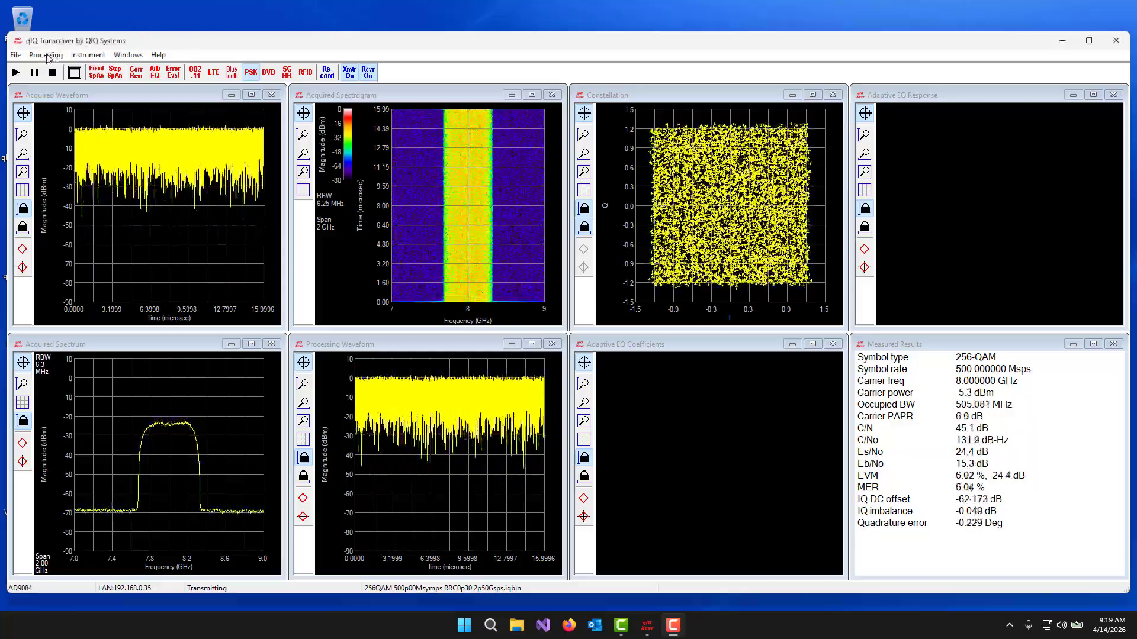
# - Enable adaptive equalization with 65 FIR taps in the PSK/QAM processing of the 8 GHz signal
pyautogui.click(47, 56)
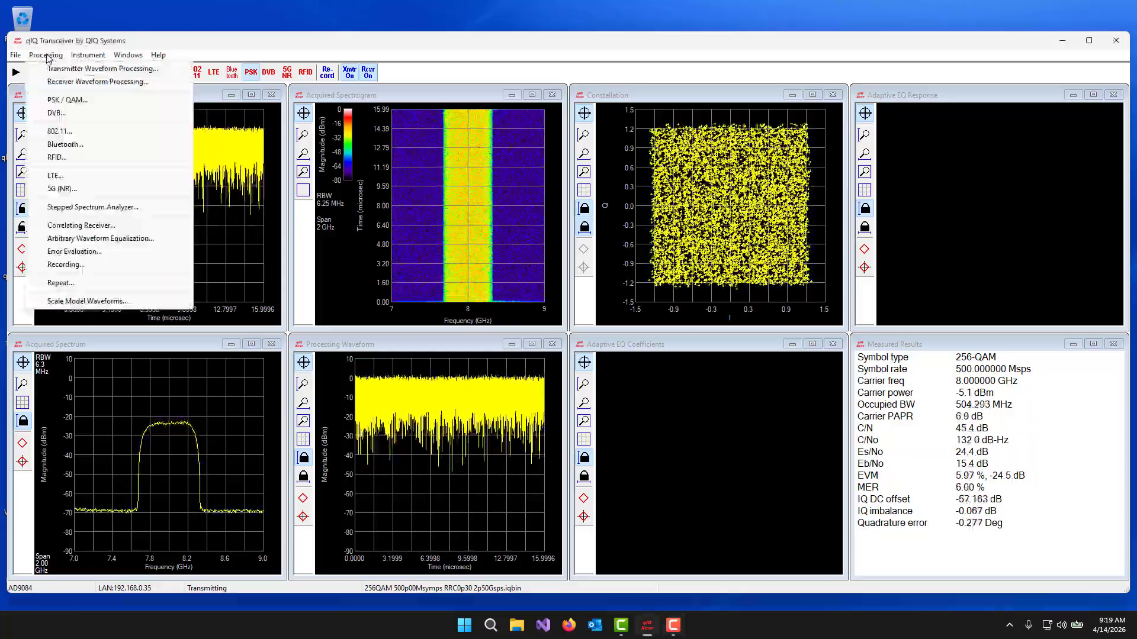
pyautogui.click(65, 100)
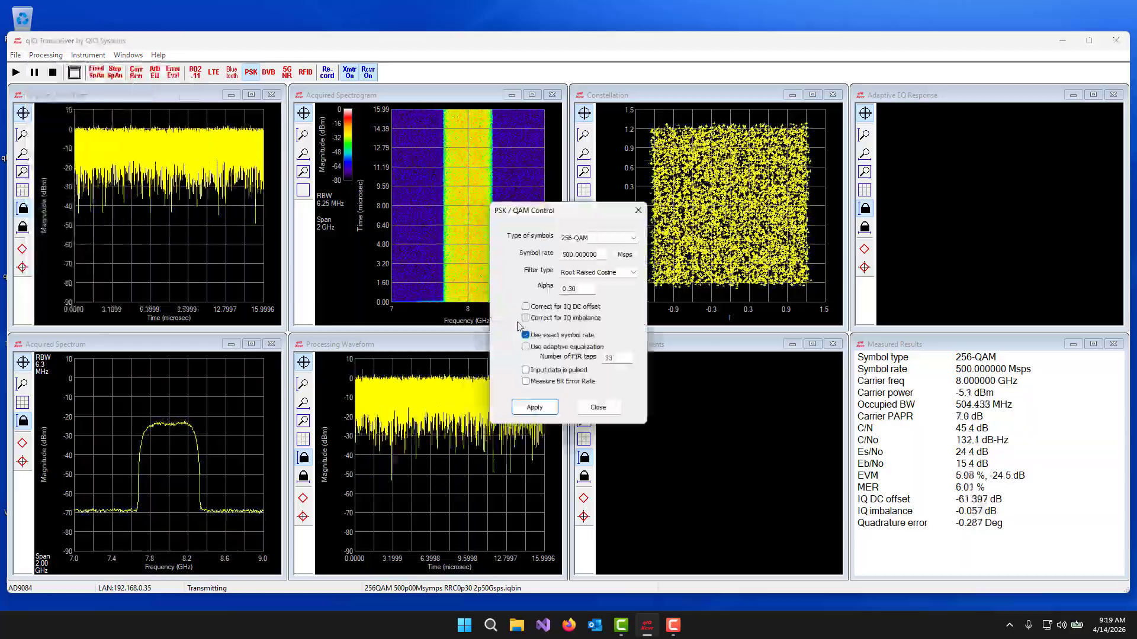
pyautogui.doubleClick(613, 358)
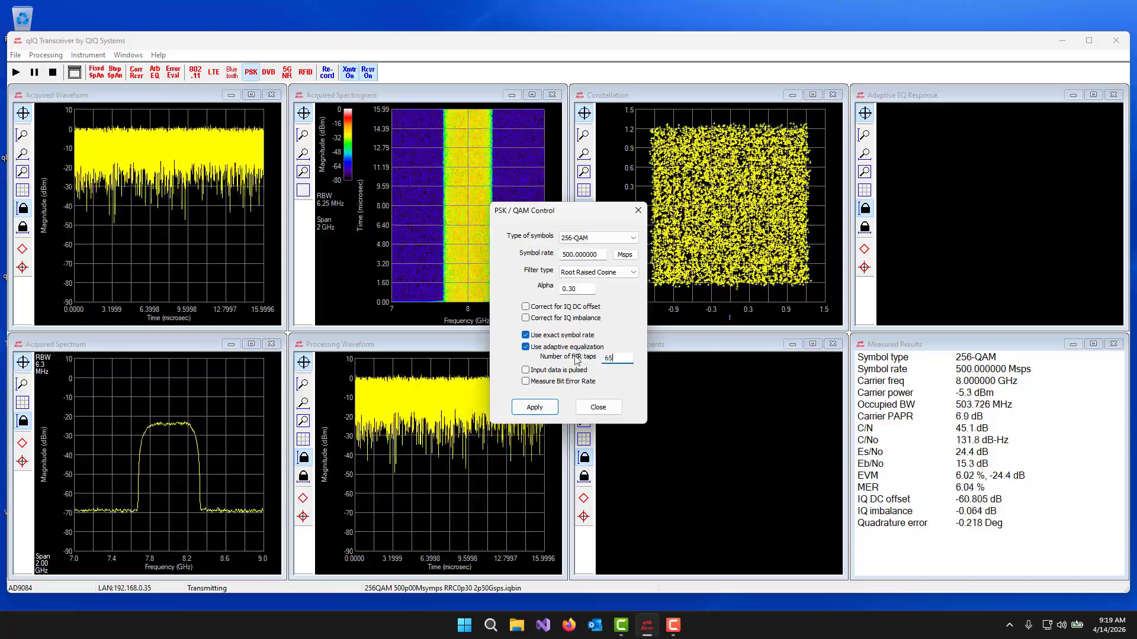
pyautogui.click(534, 407)
pyautogui.click(598, 408)
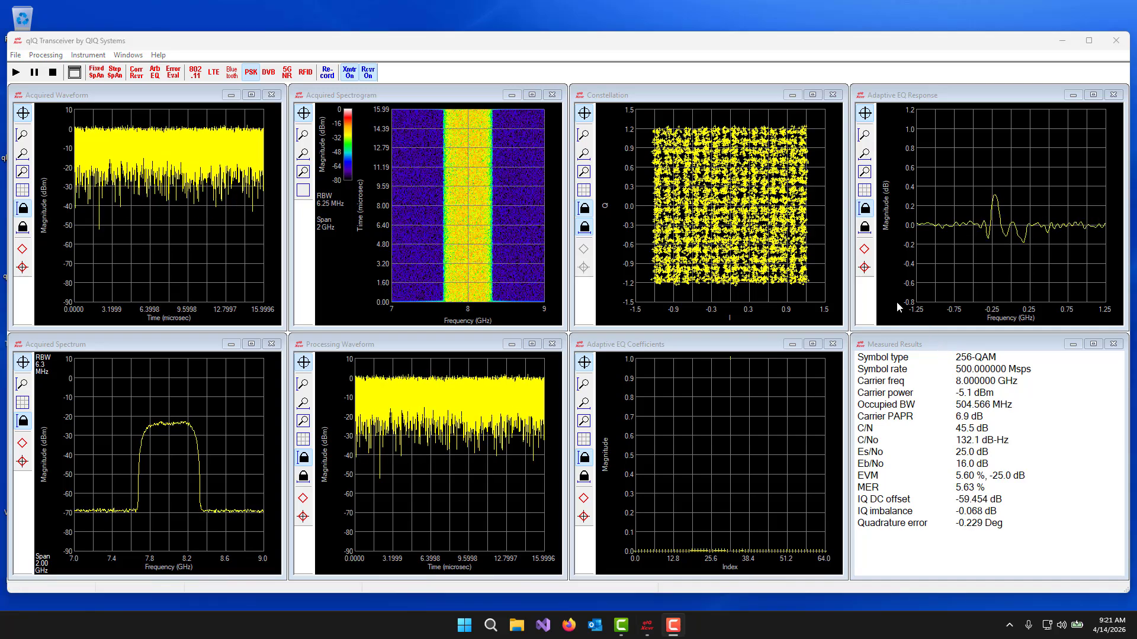
# - Load LFM 2p00GHz 4p00usec PRI8p00usec 2p50Gsps.iqbin from the AD9084 folder as the transmitter file
pyautogui.click(16, 58)
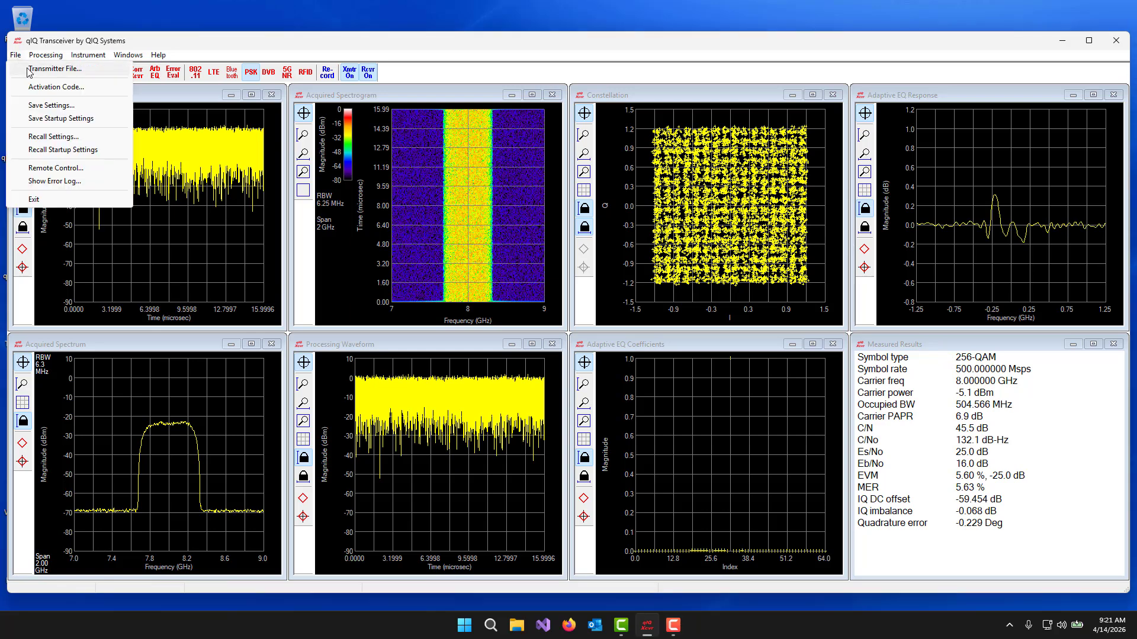
pyautogui.click(31, 69)
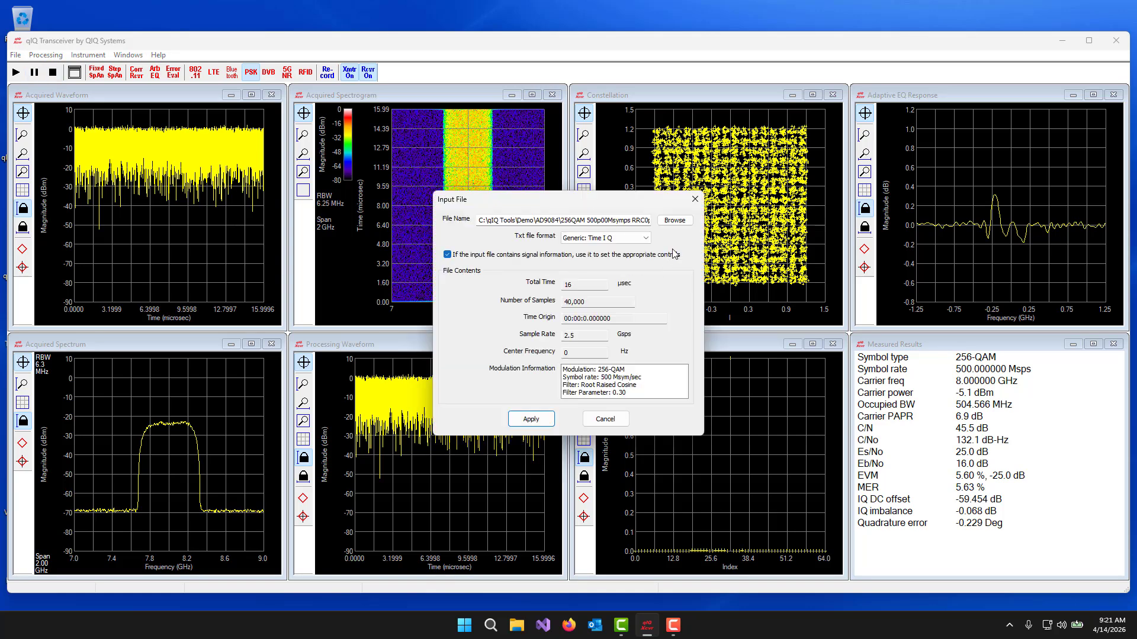
pyautogui.click(672, 223)
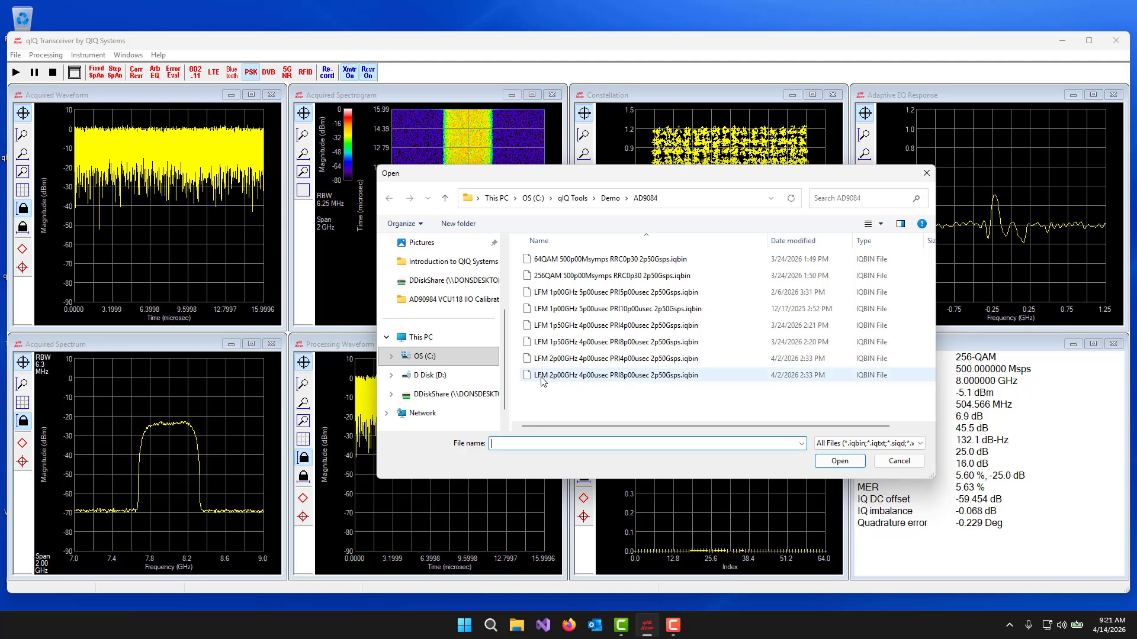
pyautogui.doubleClick(628, 376)
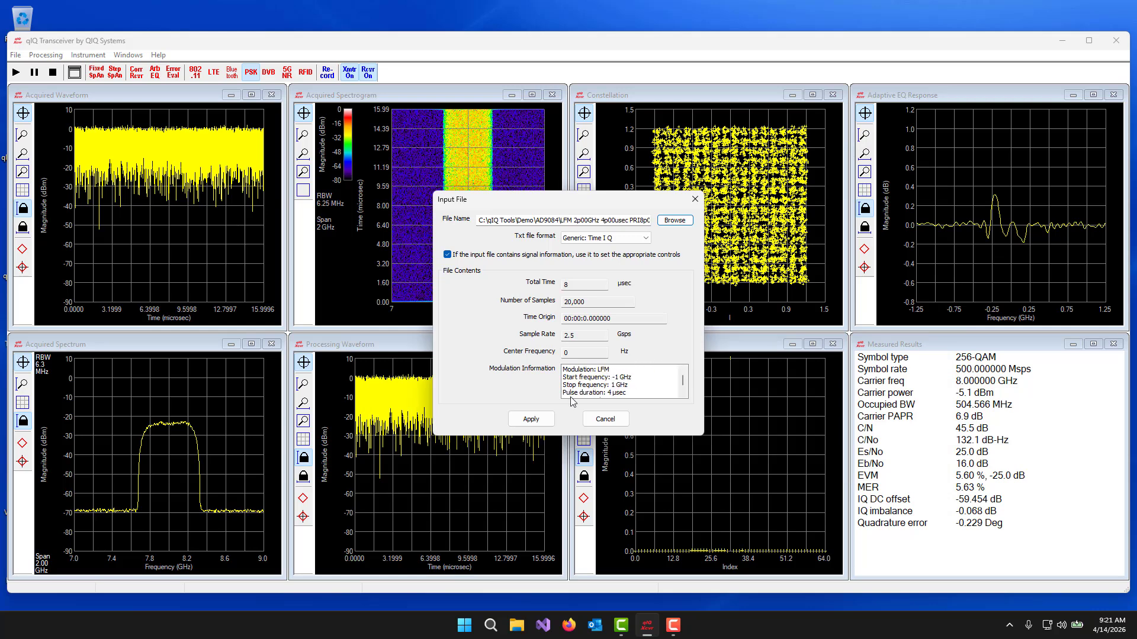
pyautogui.click(529, 419)
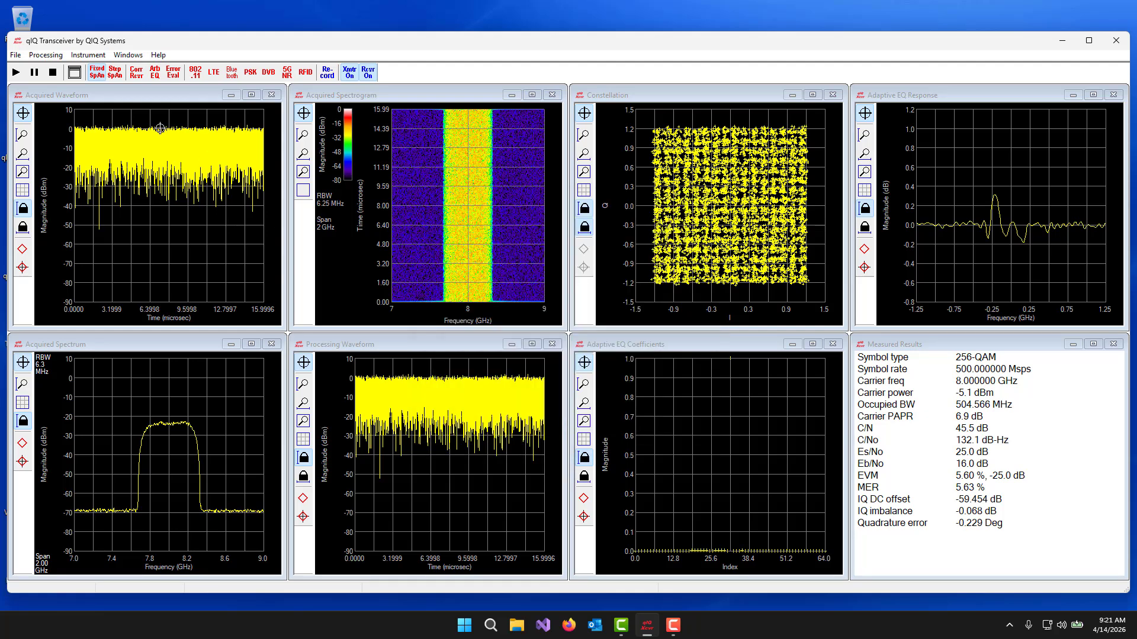
# - Set LFM 2p00GHz 4p00usec PRI4p00usec 2p50Gsps.iqbin as the ideal waveform for arbitrary waveform equalization and apply it
pyautogui.click(49, 56)
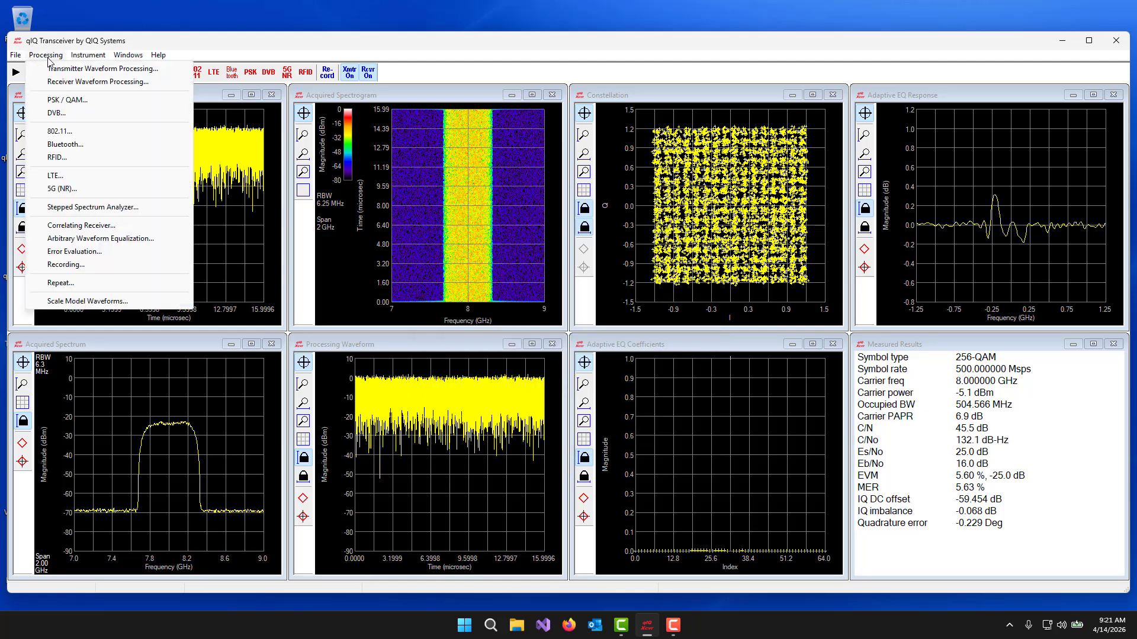
pyautogui.click(89, 239)
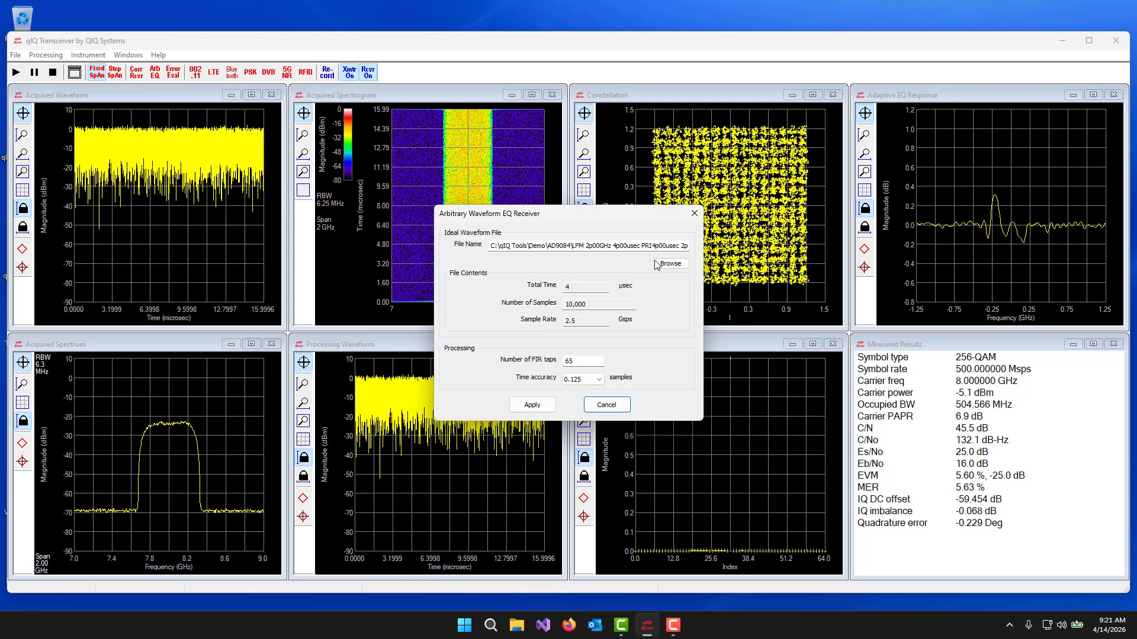
pyautogui.click(670, 263)
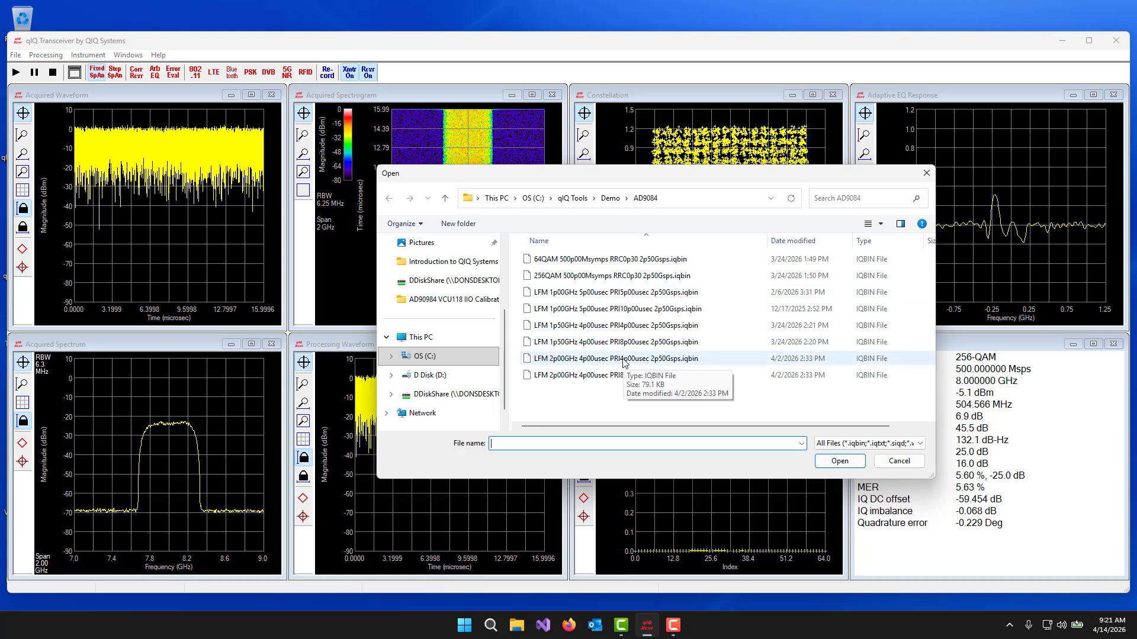
pyautogui.doubleClick(623, 360)
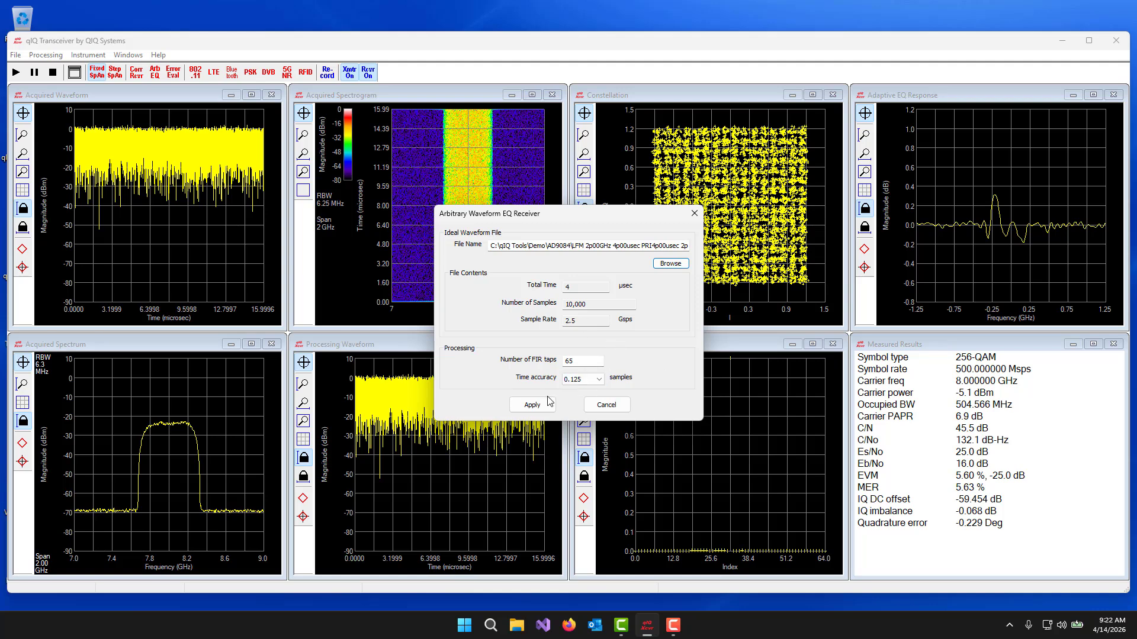
pyautogui.click(525, 407)
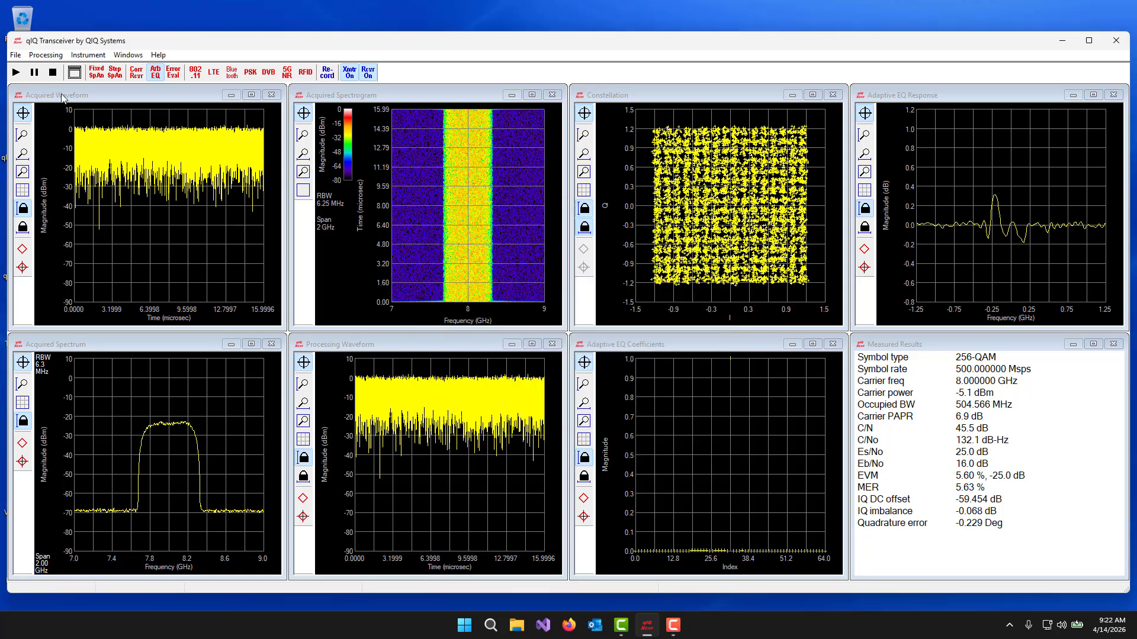
# - Run and stop the LFM equalization measurement, and unlock the magnitude scale of the Adaptive EQ Response plot
pyautogui.click(16, 72)
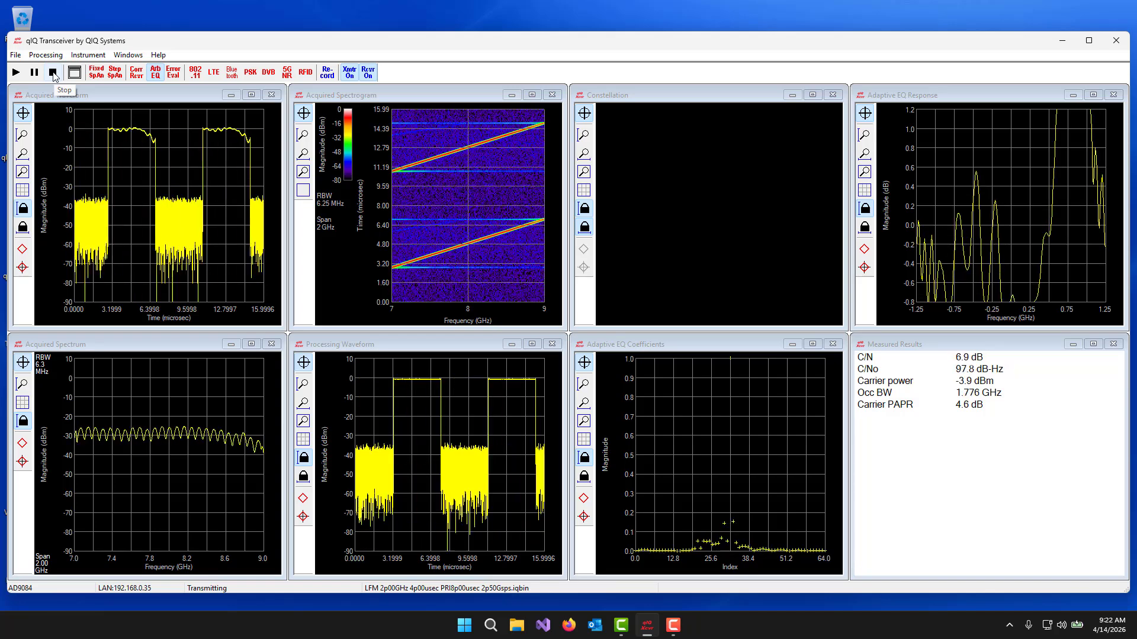
pyautogui.click(53, 73)
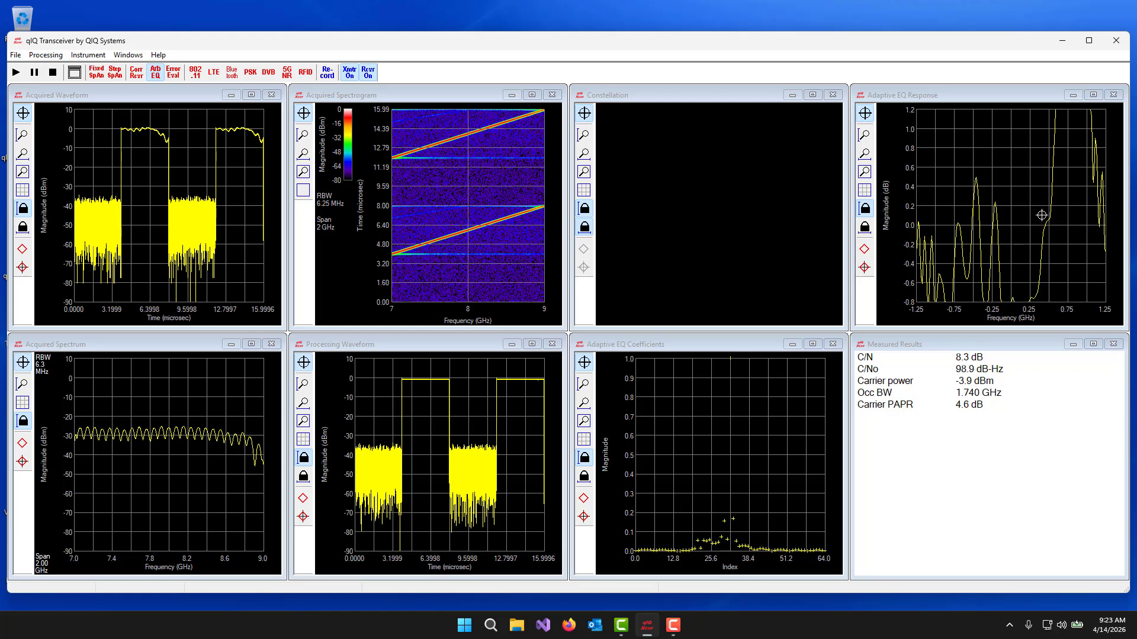
pyautogui.click(867, 210)
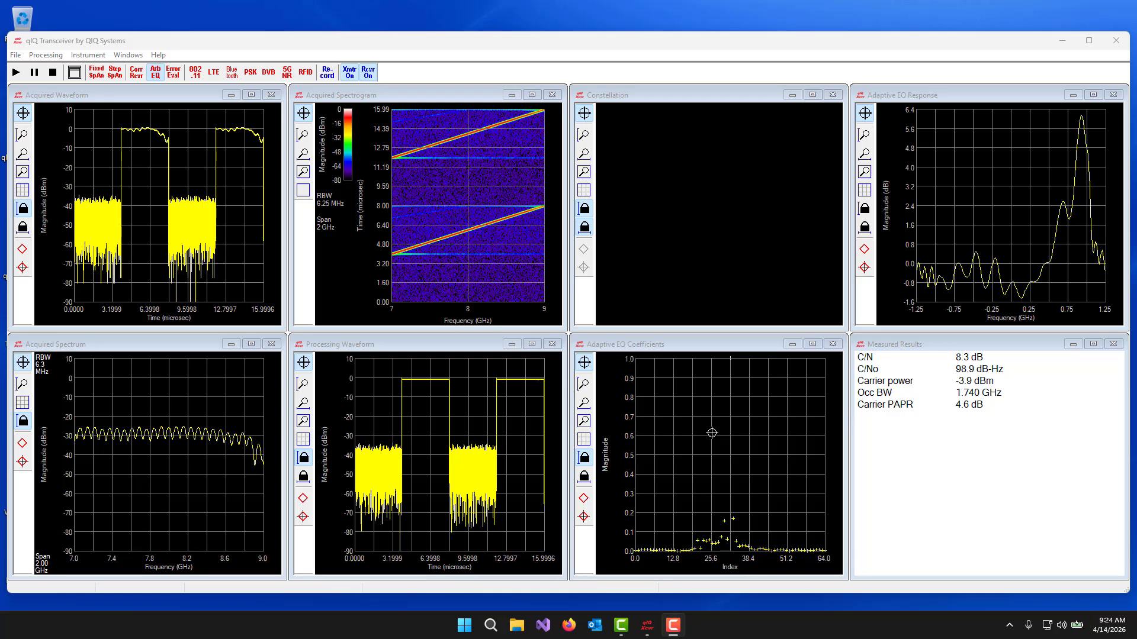
# - Save the adaptive EQ coefficients to the AD9084 folder as CFIR coeffs DAC0 ADC0 8GHz.cfirtxt
pyautogui.click(732, 410)
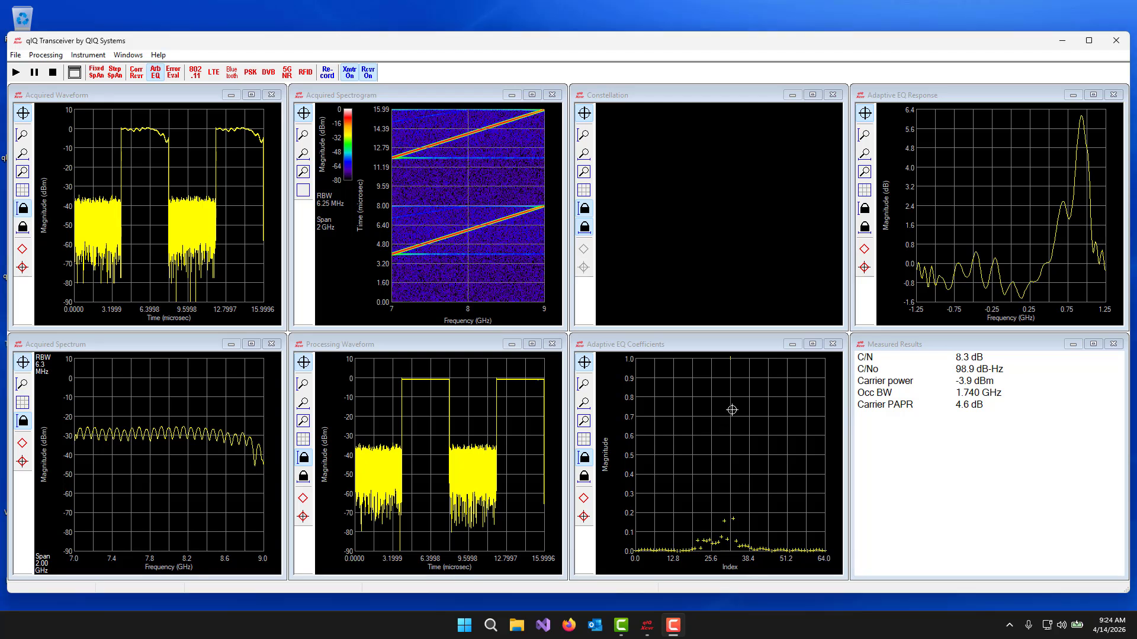
pyautogui.rightClick(731, 410)
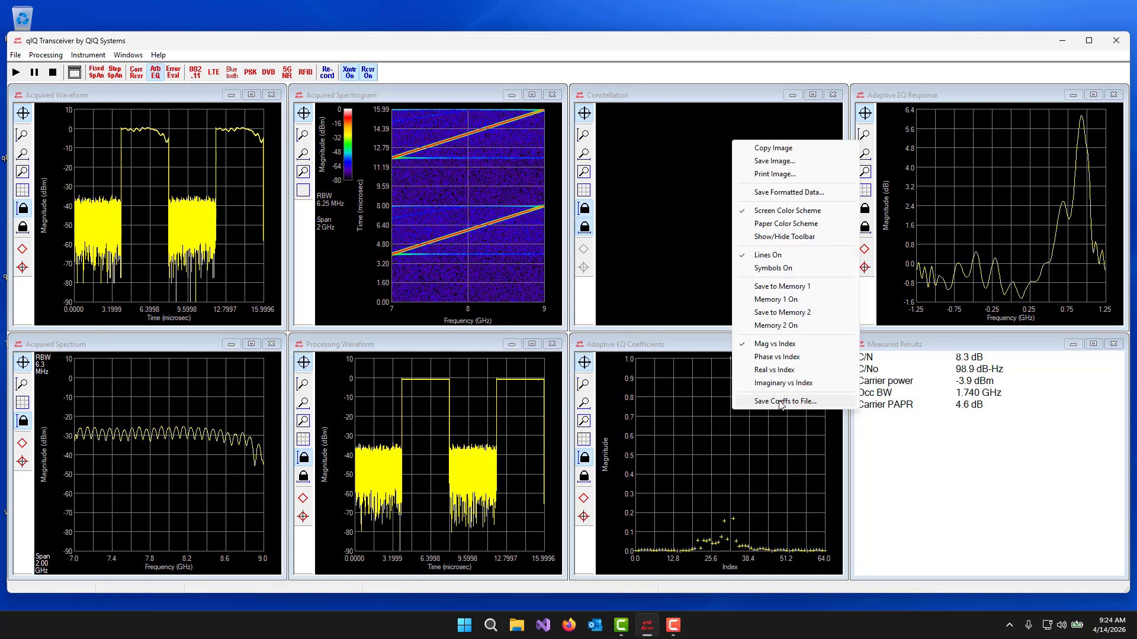
pyautogui.click(780, 402)
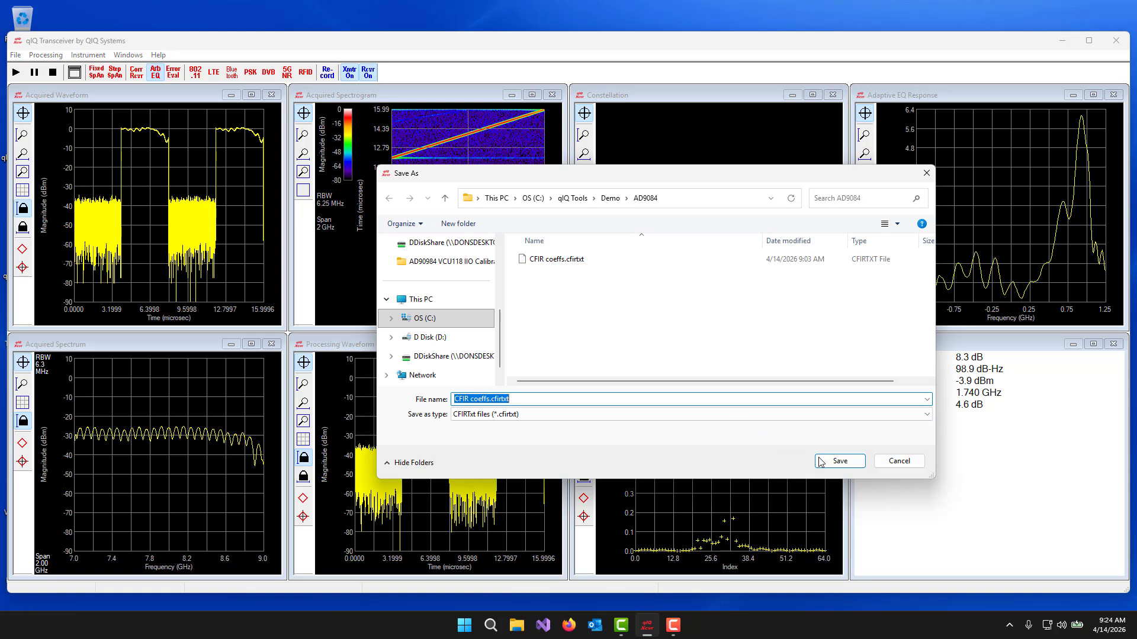
pyautogui.click(492, 400)
pyautogui.write('DAC0 ADC')
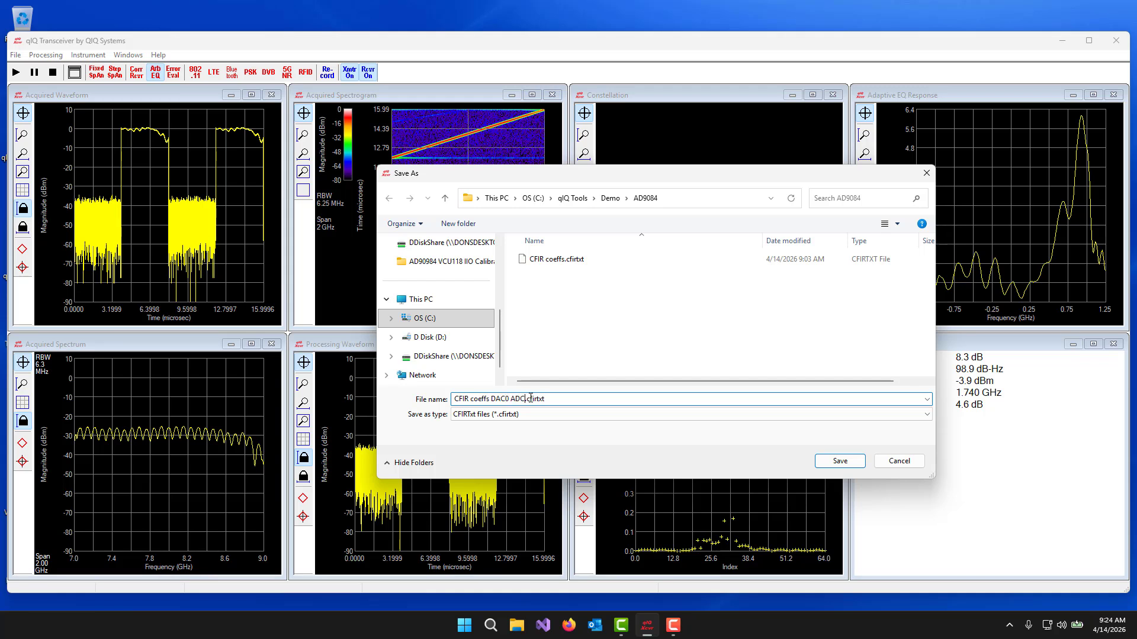
pyautogui.write('0 8GHz')
pyautogui.click(840, 461)
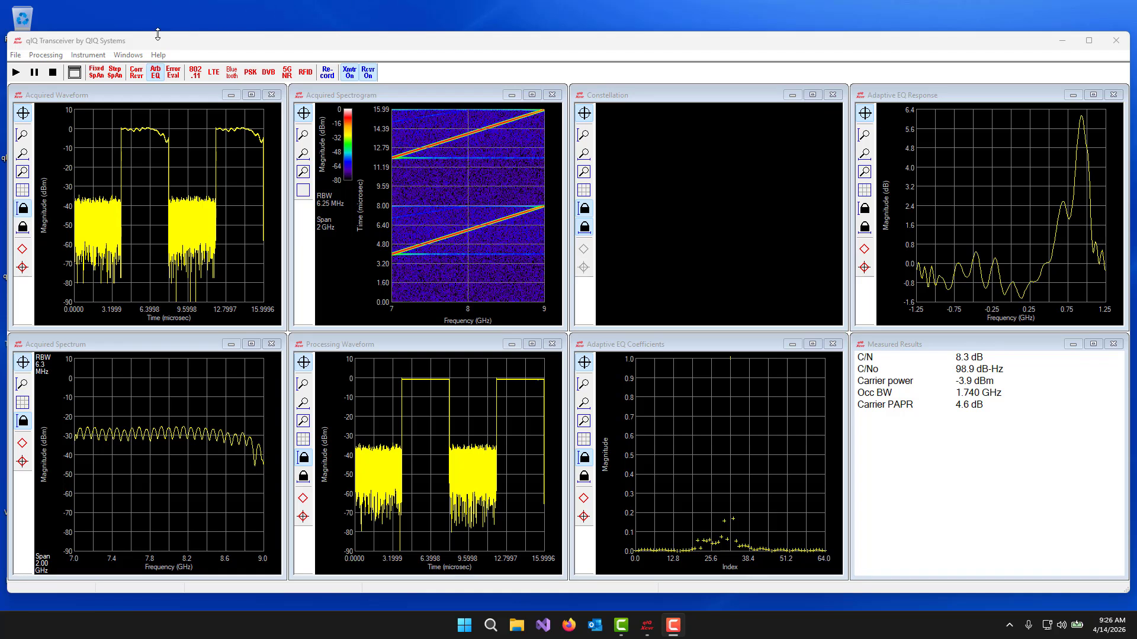
# - Load 256QAM 500p00Msymps RRC0p30 2p50Gsps.iqbin as the transmitter file
pyautogui.click(16, 55)
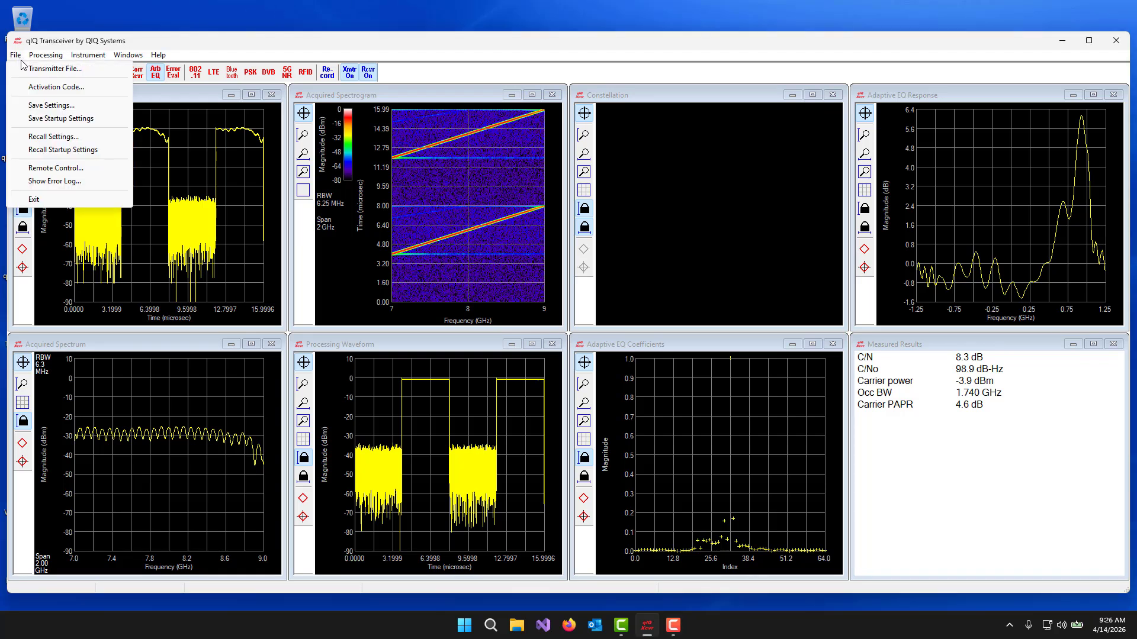
pyautogui.click(25, 65)
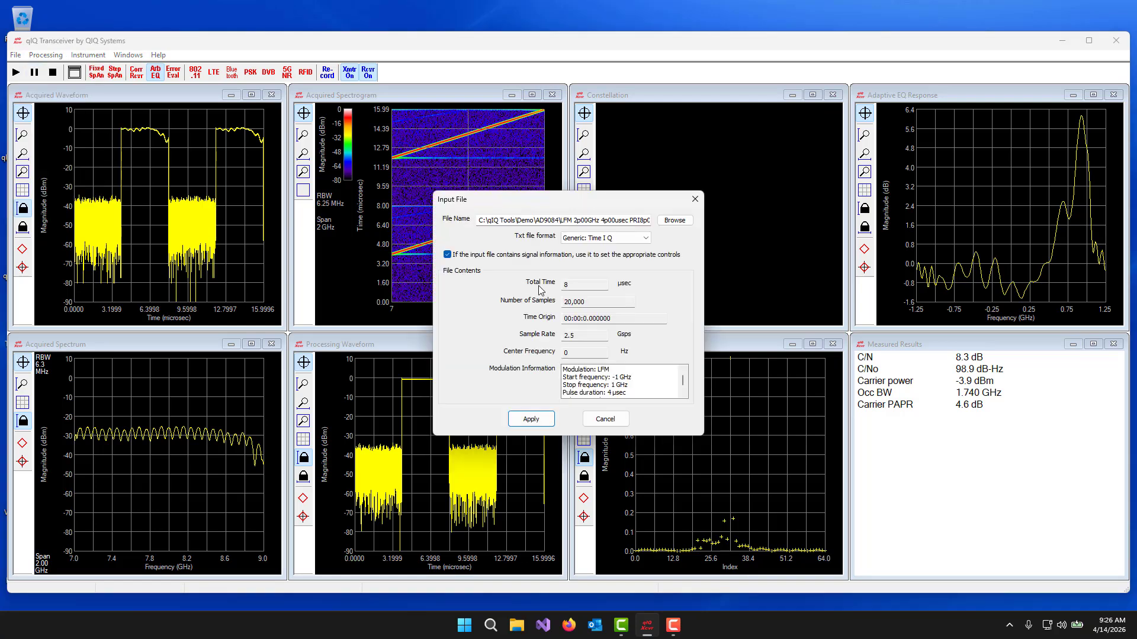
pyautogui.click(673, 220)
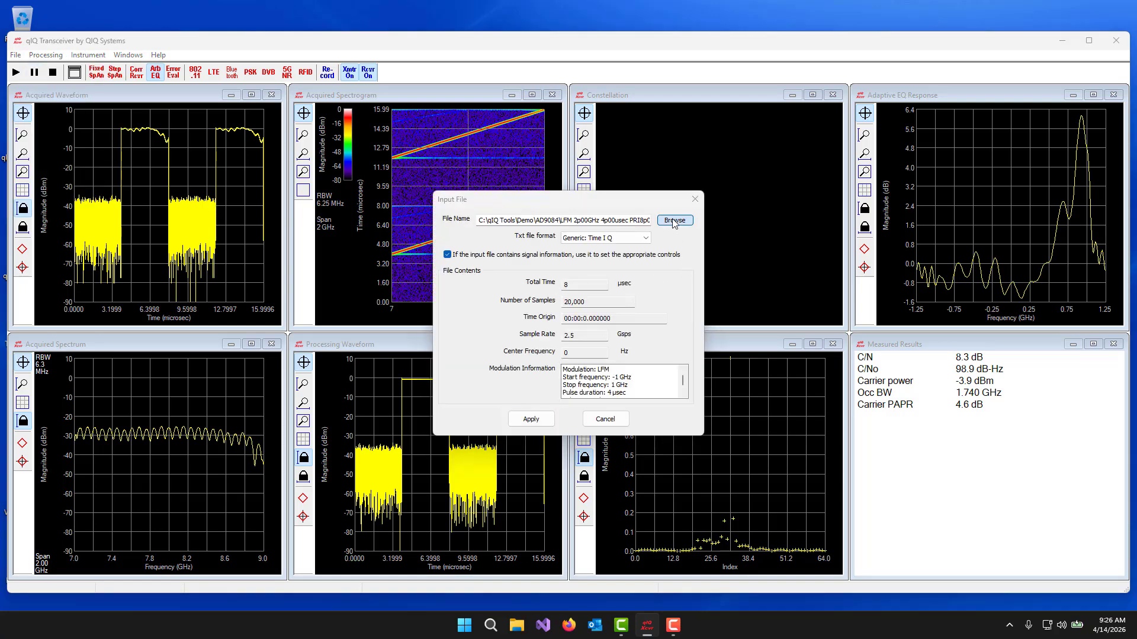
pyautogui.doubleClick(613, 275)
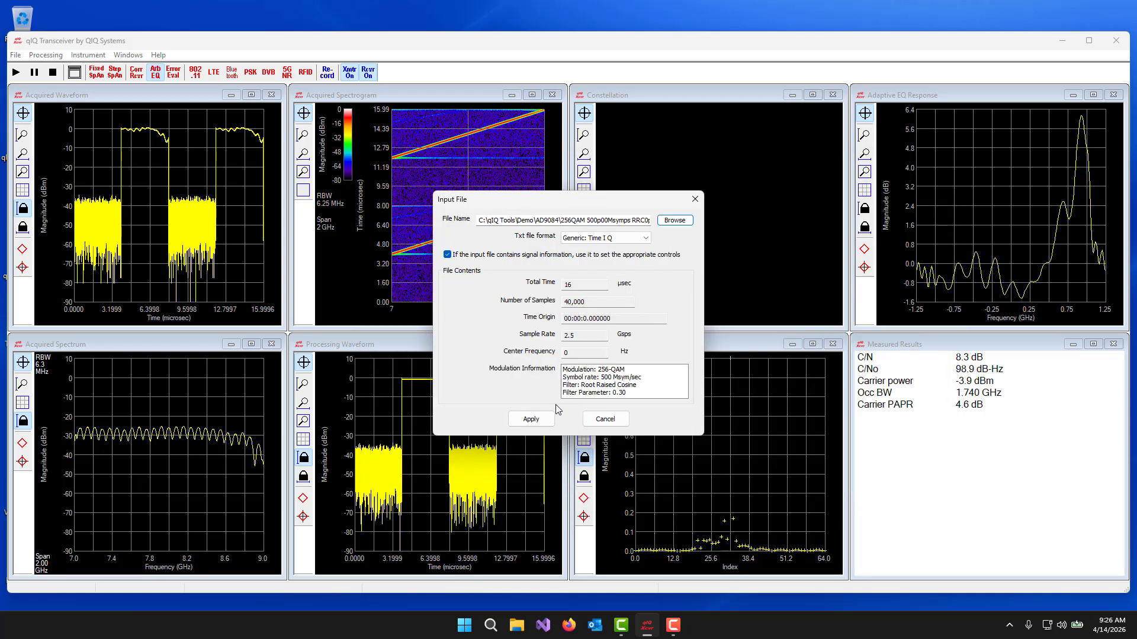
pyautogui.click(541, 420)
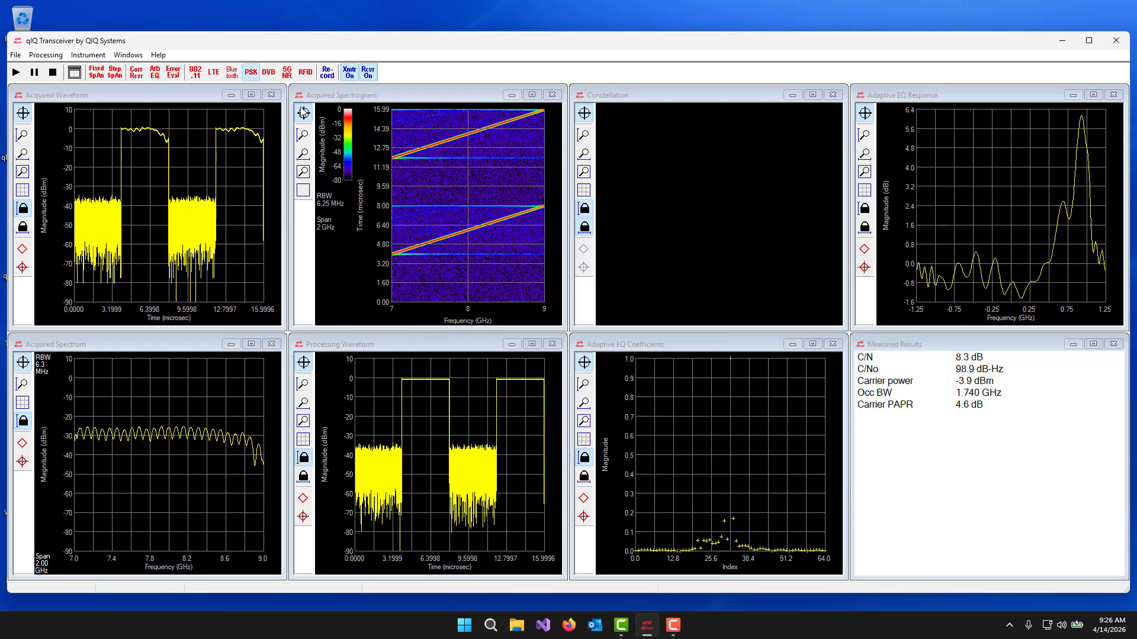
# - Turn off adaptive equalization in the PSK/QAM processing and run the 256-QAM measurement
pyautogui.click(43, 55)
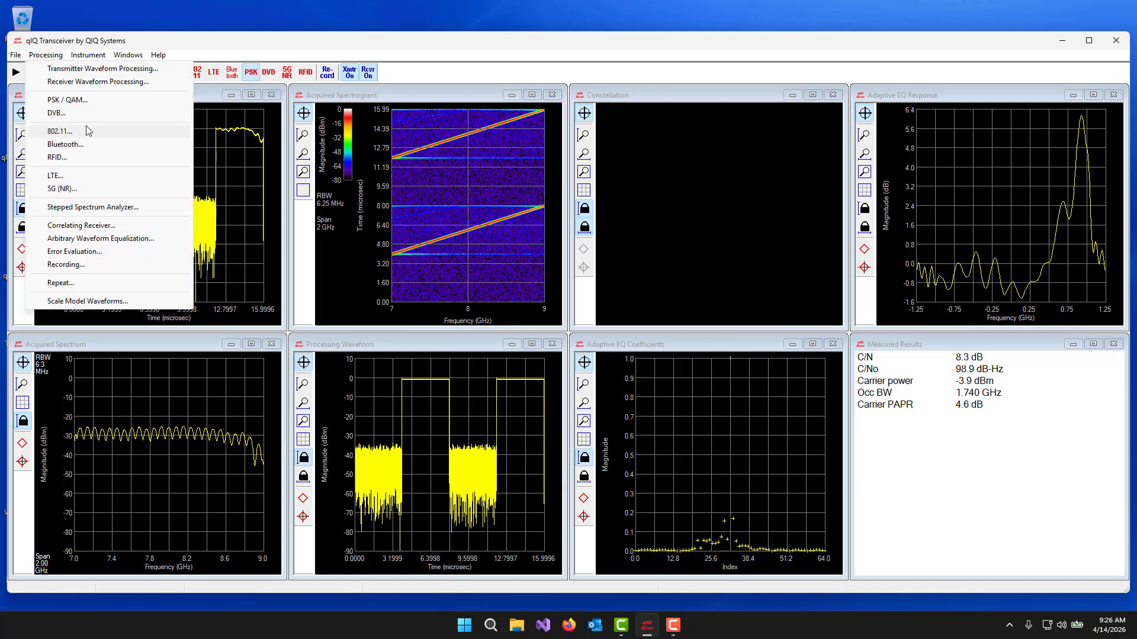
pyautogui.click(105, 107)
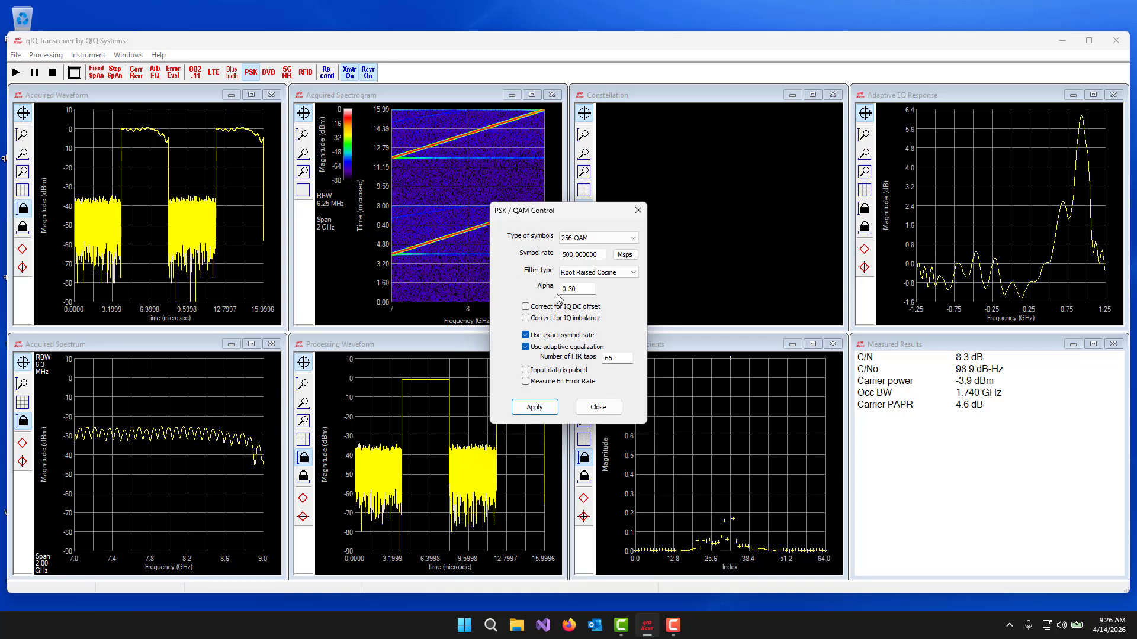
pyautogui.click(566, 352)
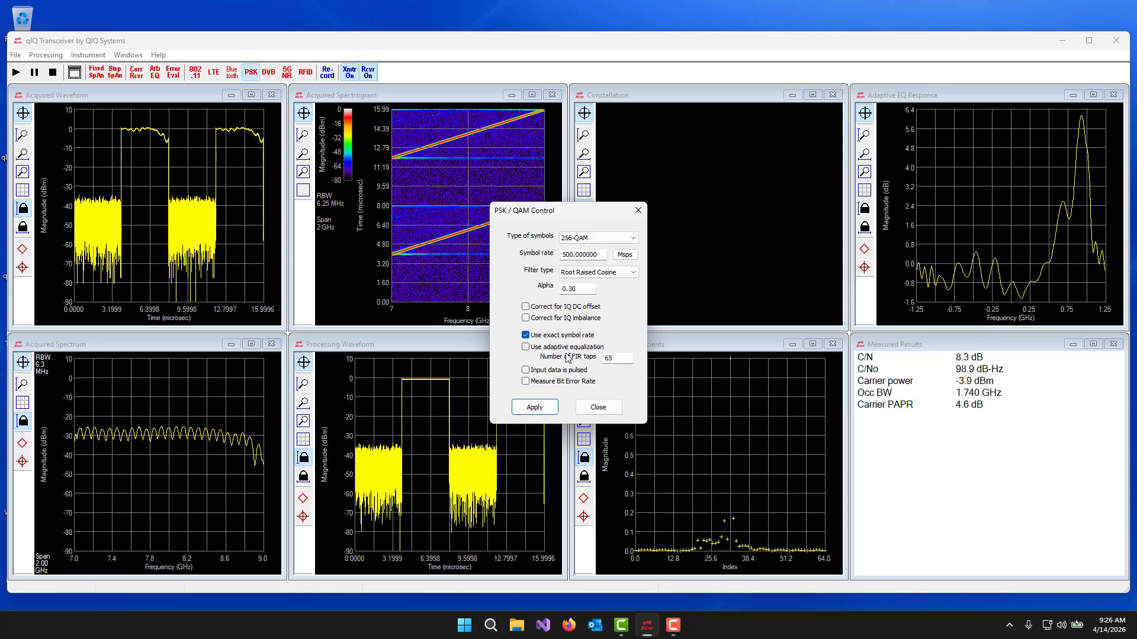
pyautogui.click(536, 408)
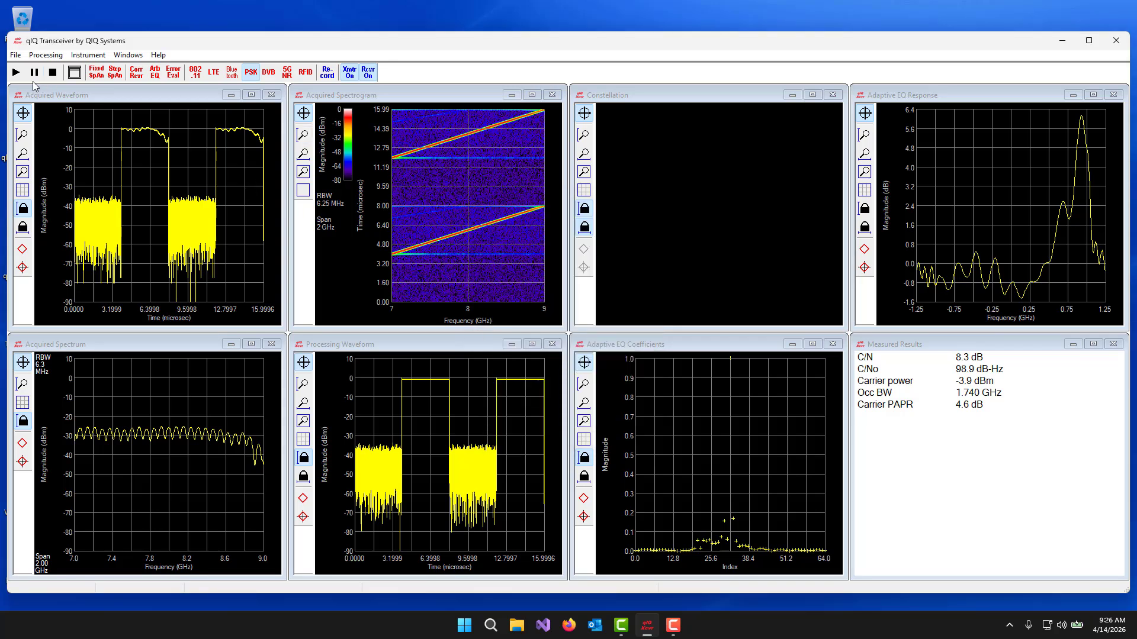
pyautogui.click(16, 73)
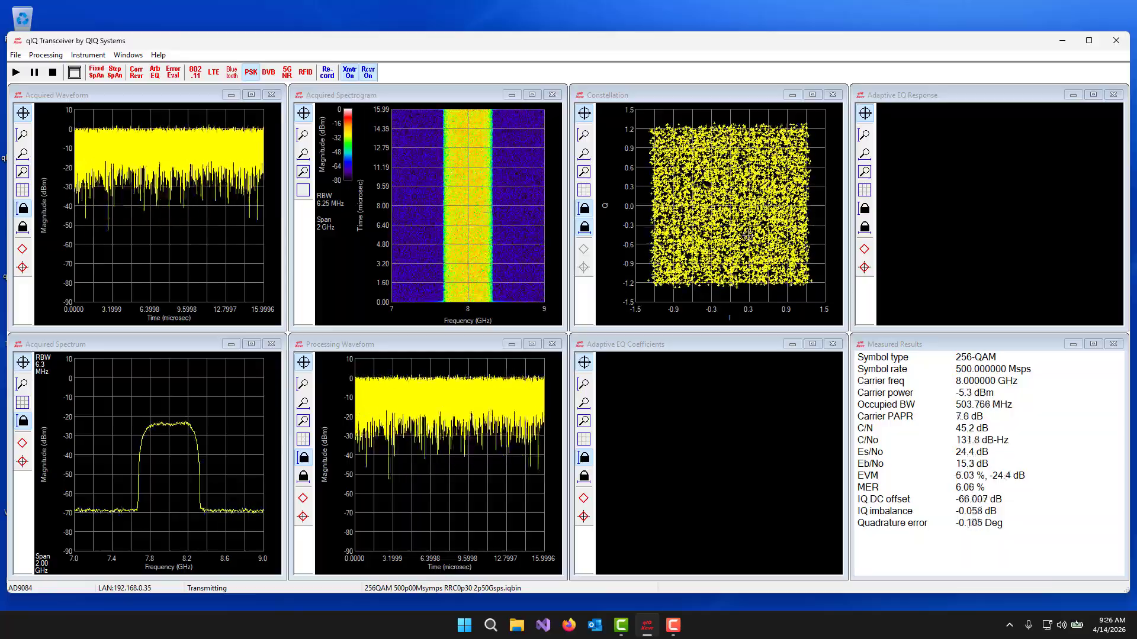
# - Apply a complex FIR filter to the receiver waveform processing using CFIR coeffs DAC0 ADC0 8GHz.cfirtxt
pyautogui.click(54, 57)
pyautogui.click(54, 82)
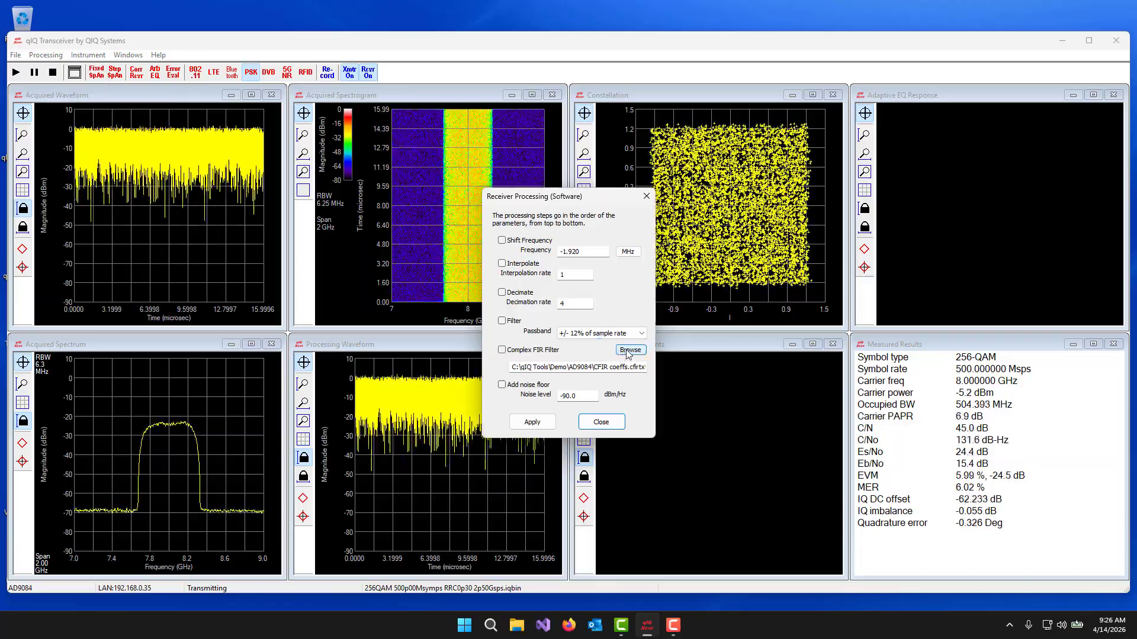
pyautogui.click(630, 351)
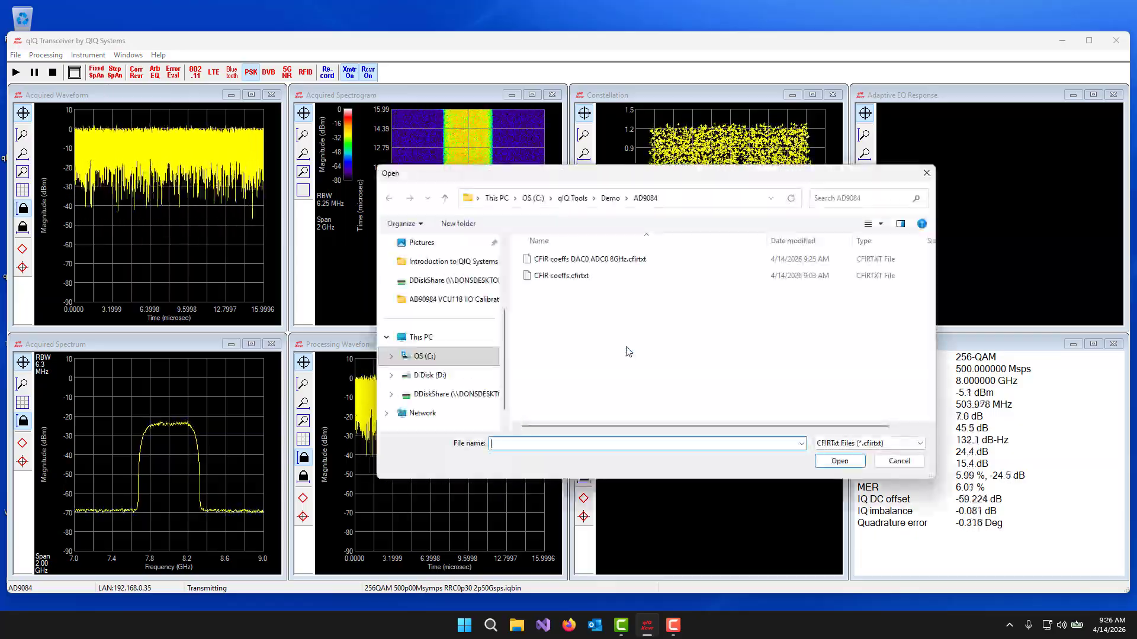
pyautogui.doubleClick(602, 262)
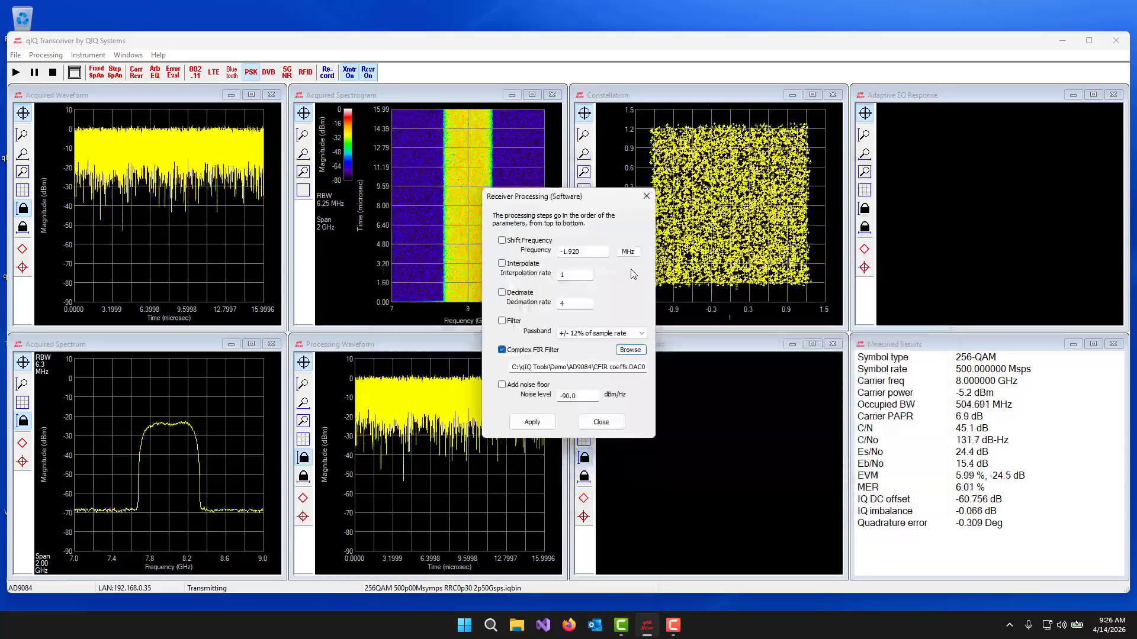
pyautogui.click(533, 423)
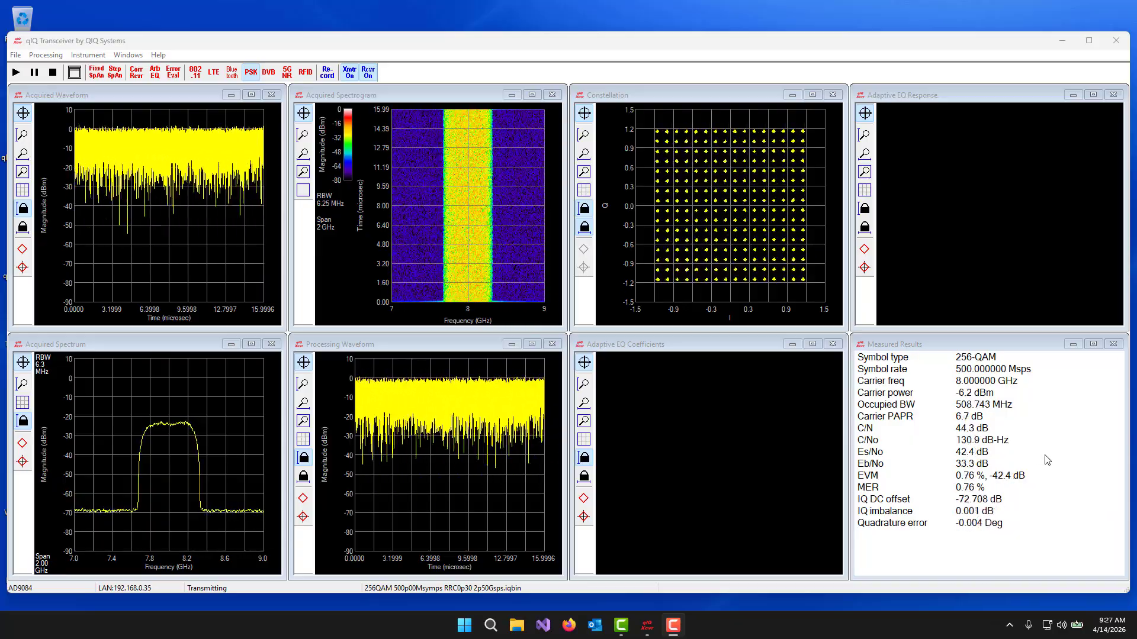
# - Enable adaptive equalization with 65 FIR taps for the FIR-filtered 256-QAM signal
pyautogui.click(45, 55)
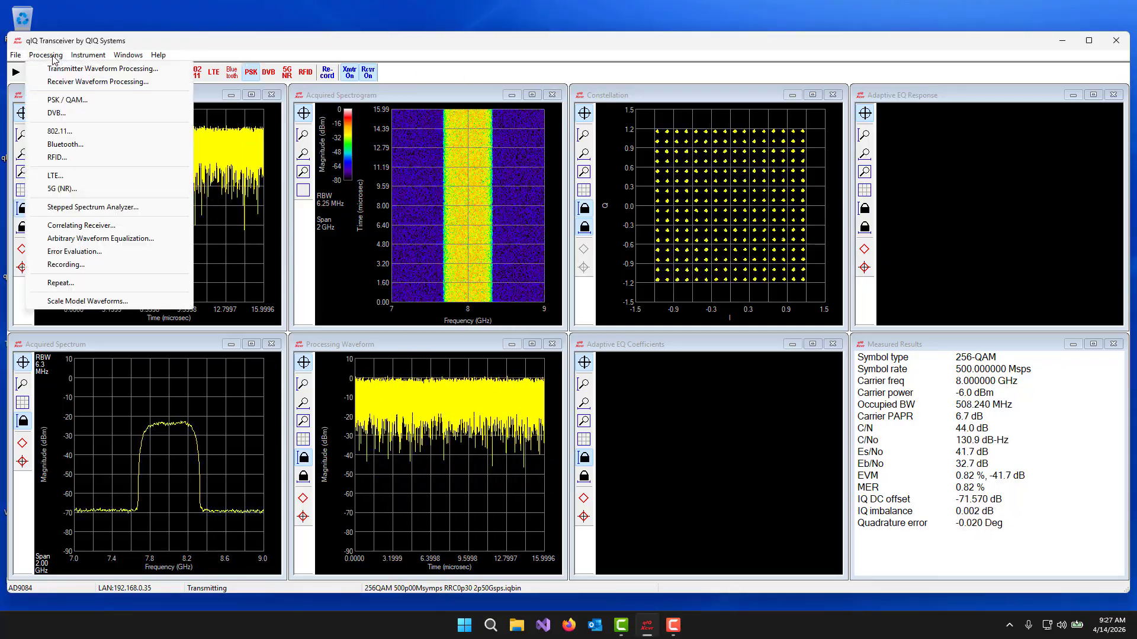
pyautogui.click(67, 100)
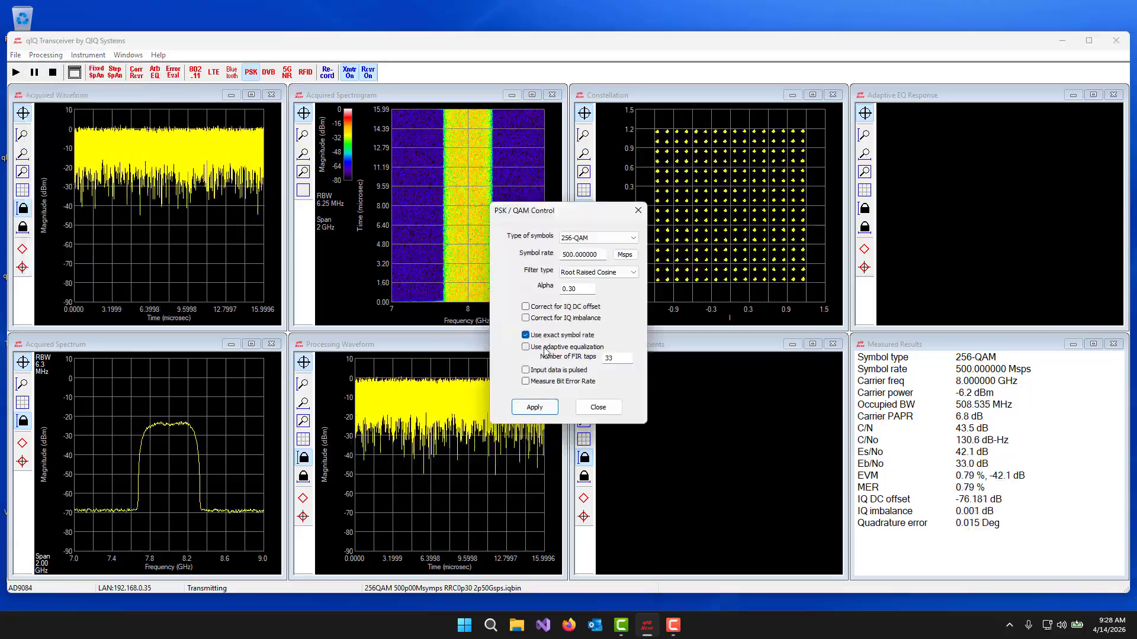
pyautogui.click(546, 349)
pyautogui.moveTo(620, 358); pyautogui.dragTo(586, 359)
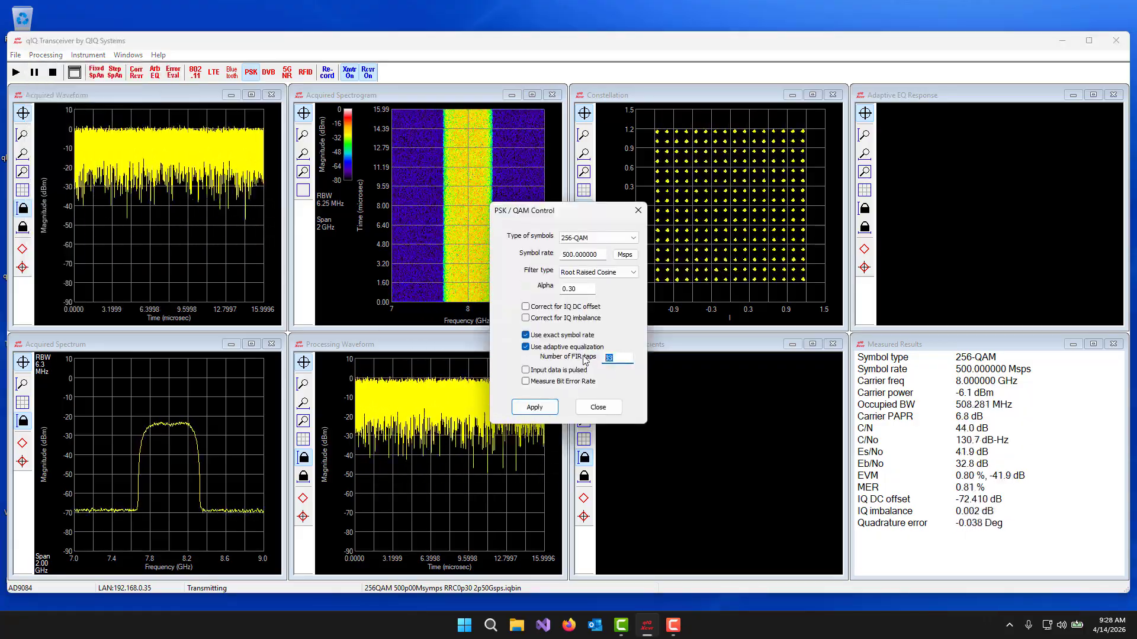
pyautogui.write('65')
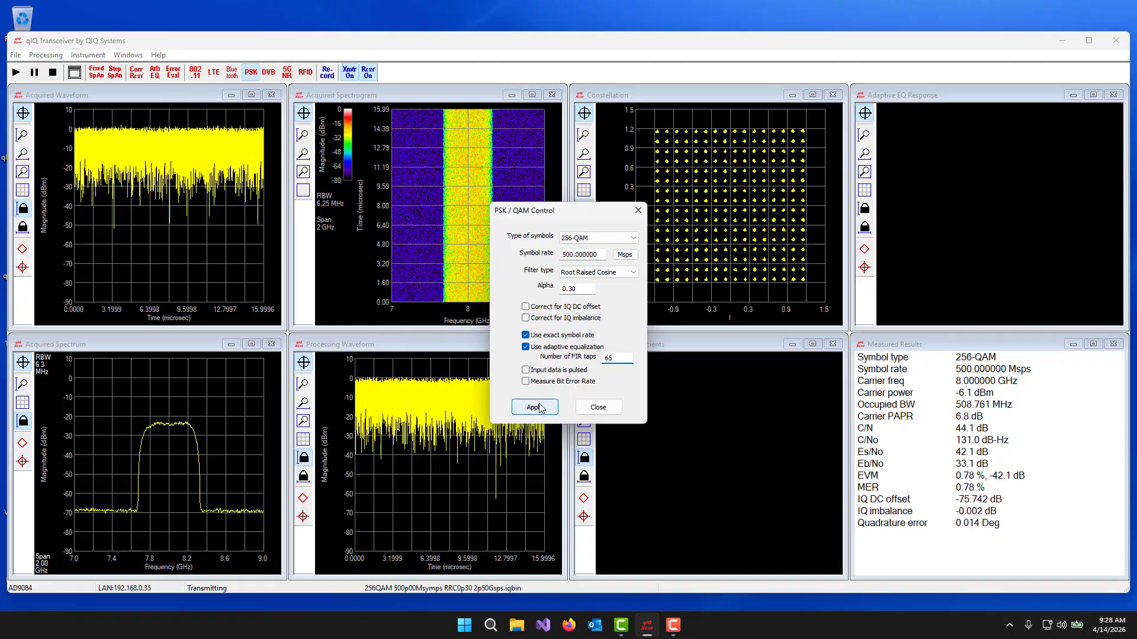
pyautogui.click(534, 407)
pyautogui.click(598, 408)
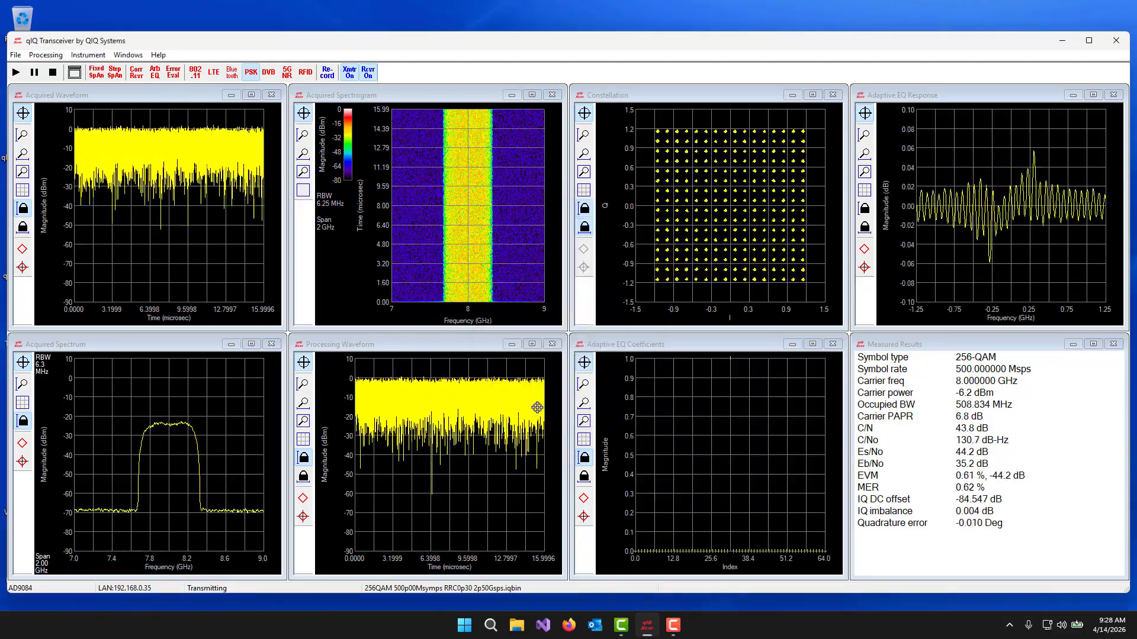